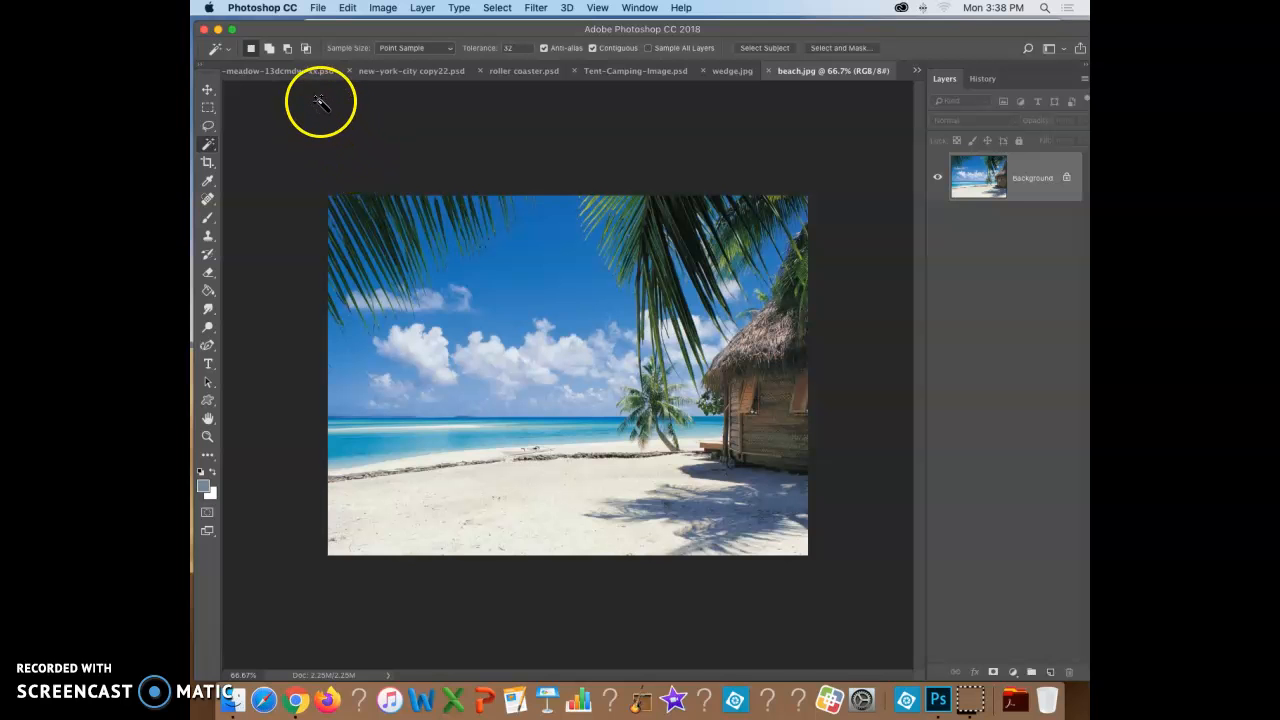
Step: Look through the open documents, comparing the finished collage in done wedge.psd, the beach.psd cut-out, and the sources beach.jpg and wedge.jpg
click(297, 76)
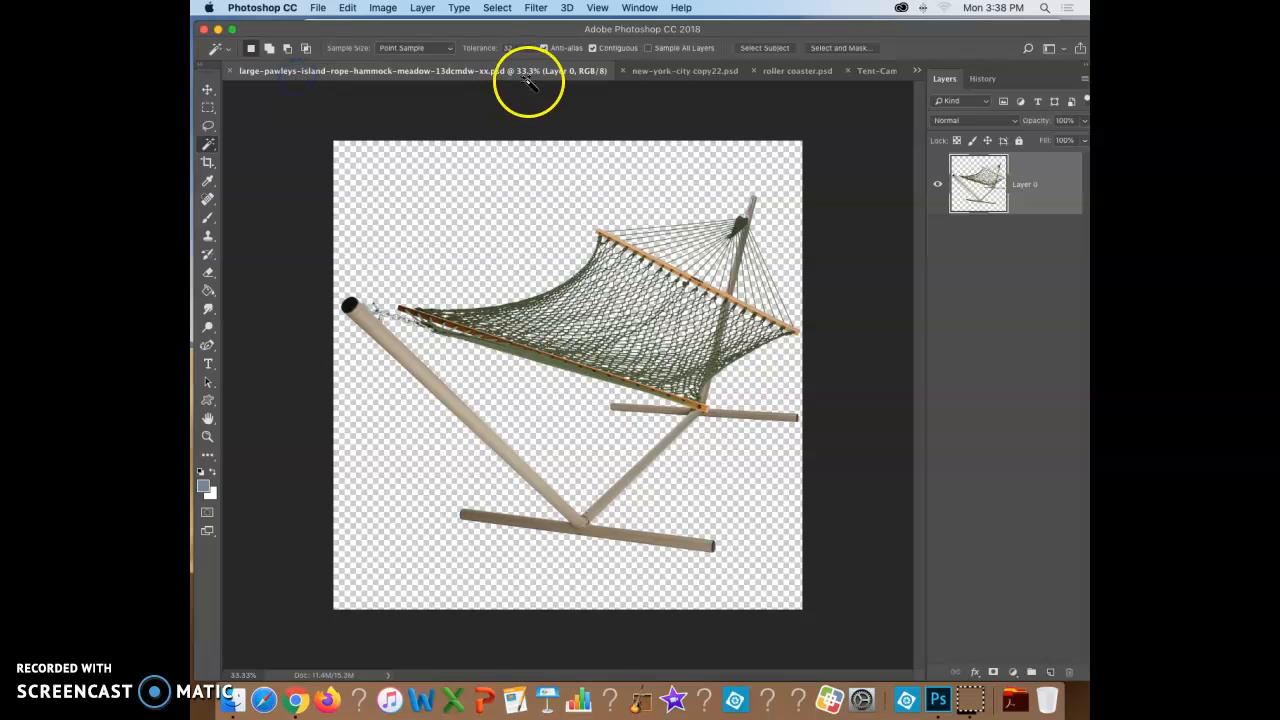
click(918, 71)
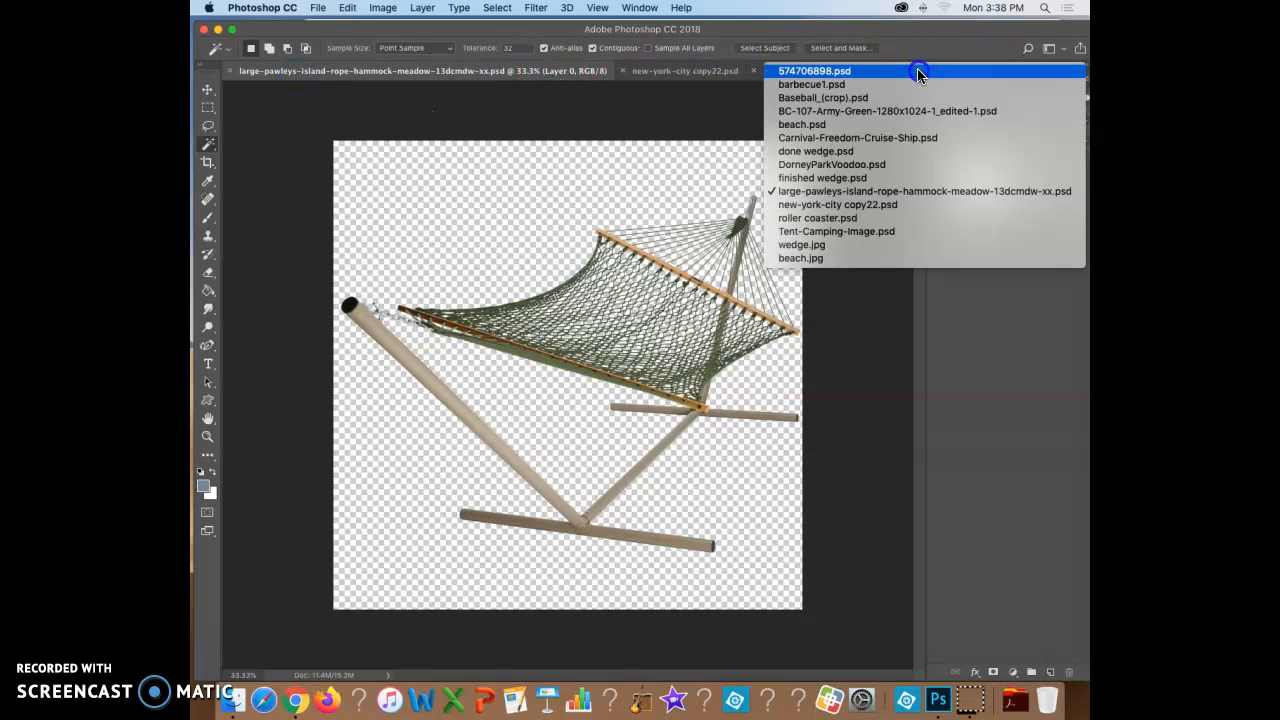
click(792, 151)
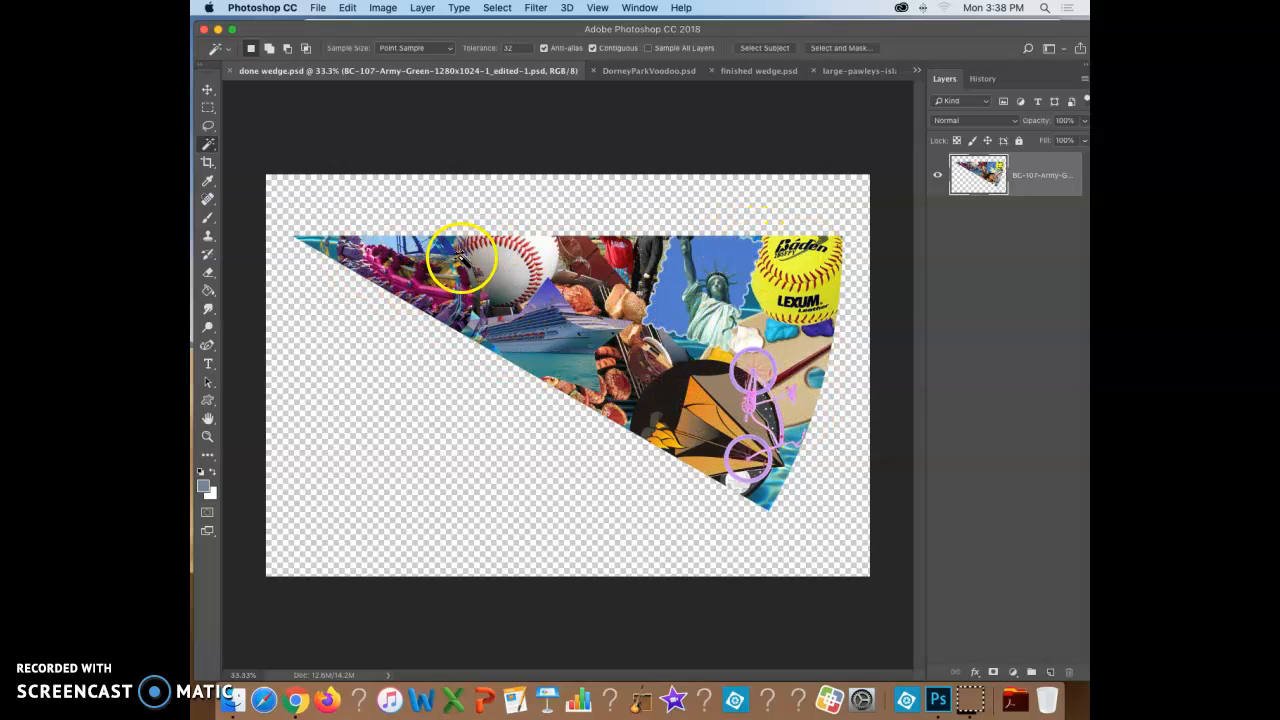
click(672, 292)
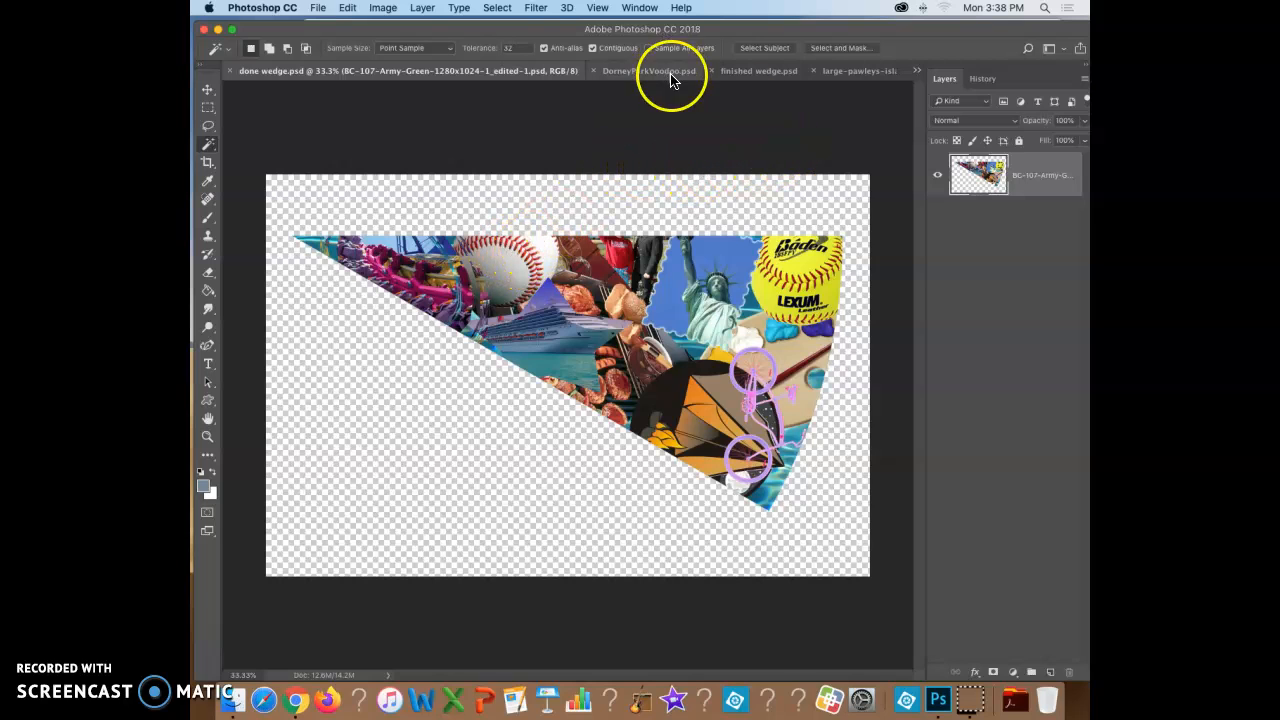
click(916, 71)
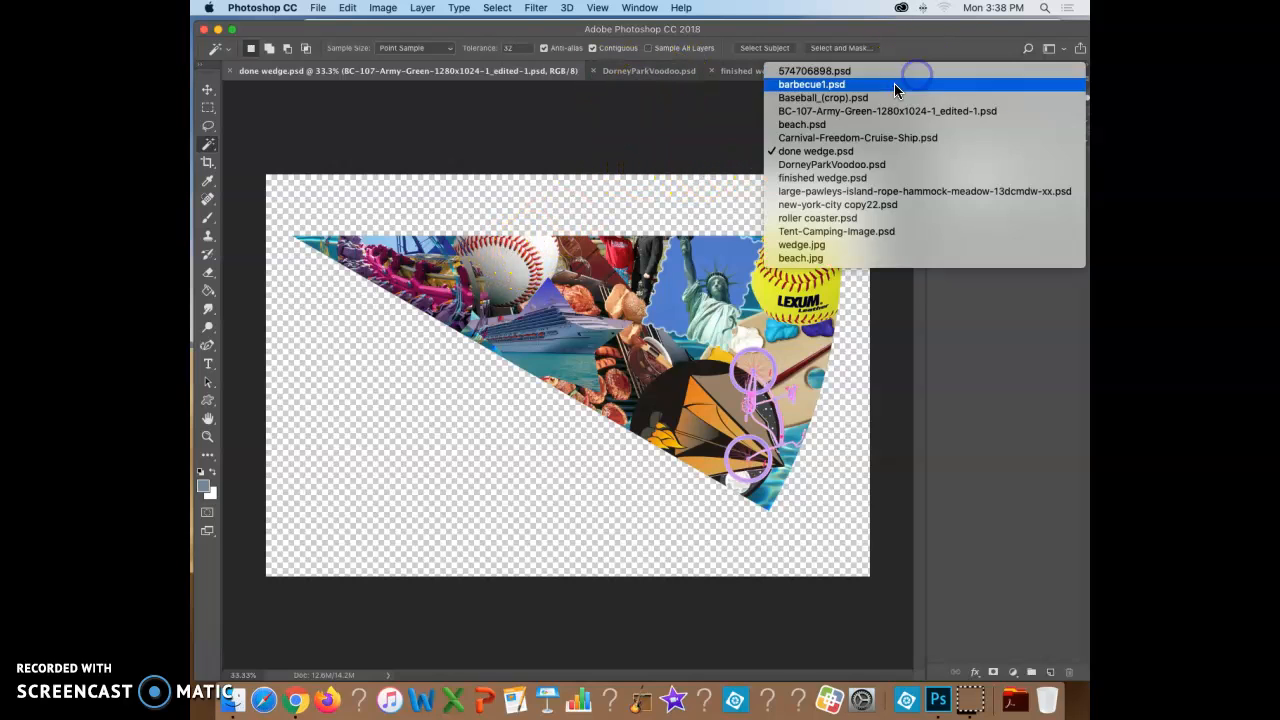
click(846, 124)
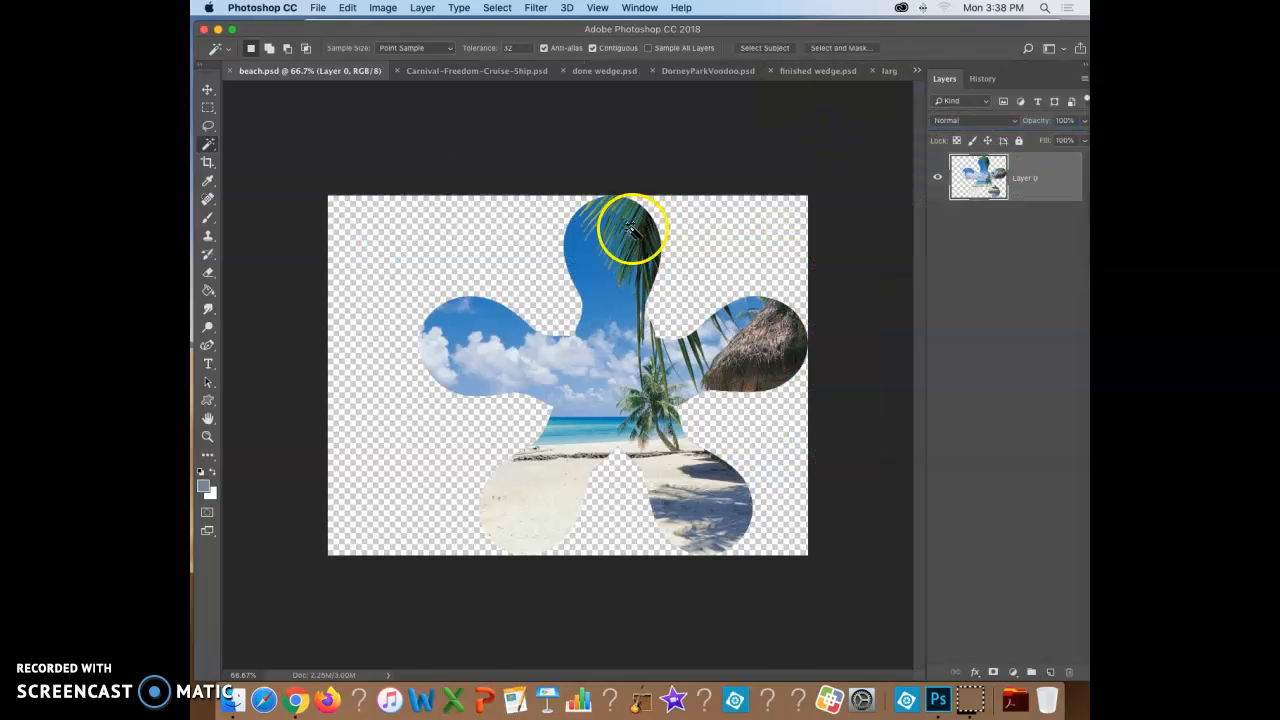
click(916, 71)
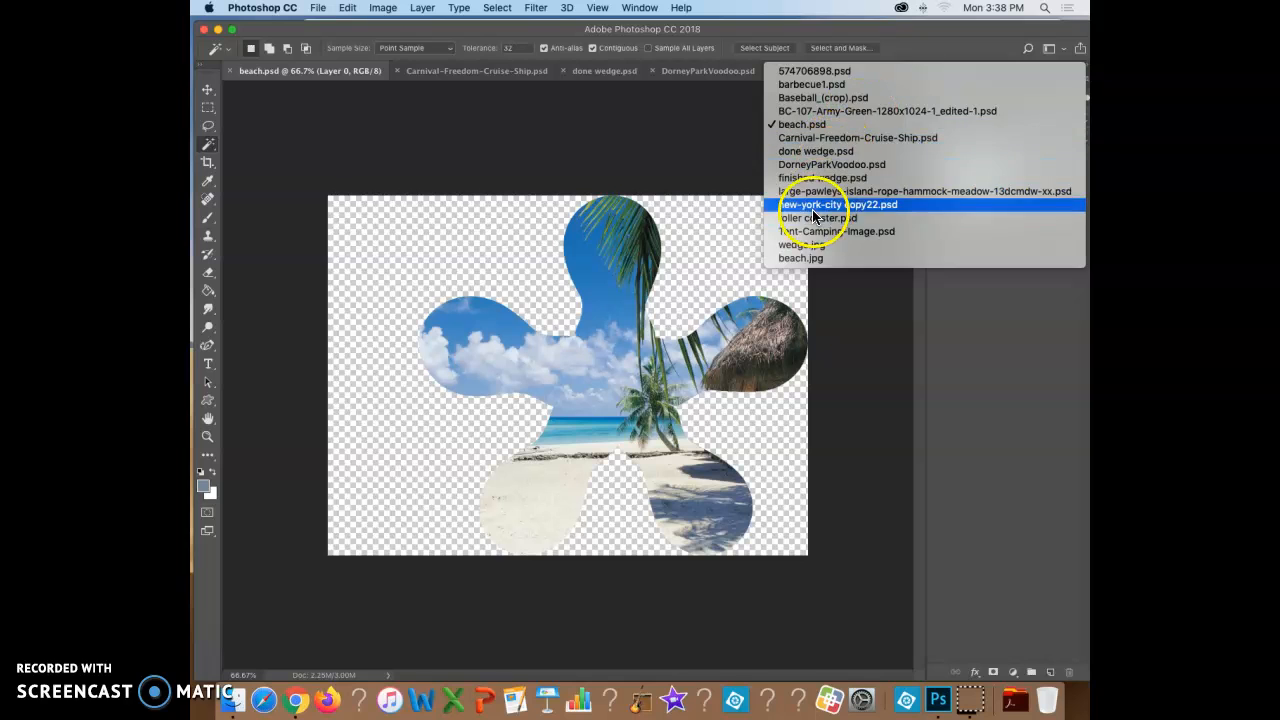
click(808, 262)
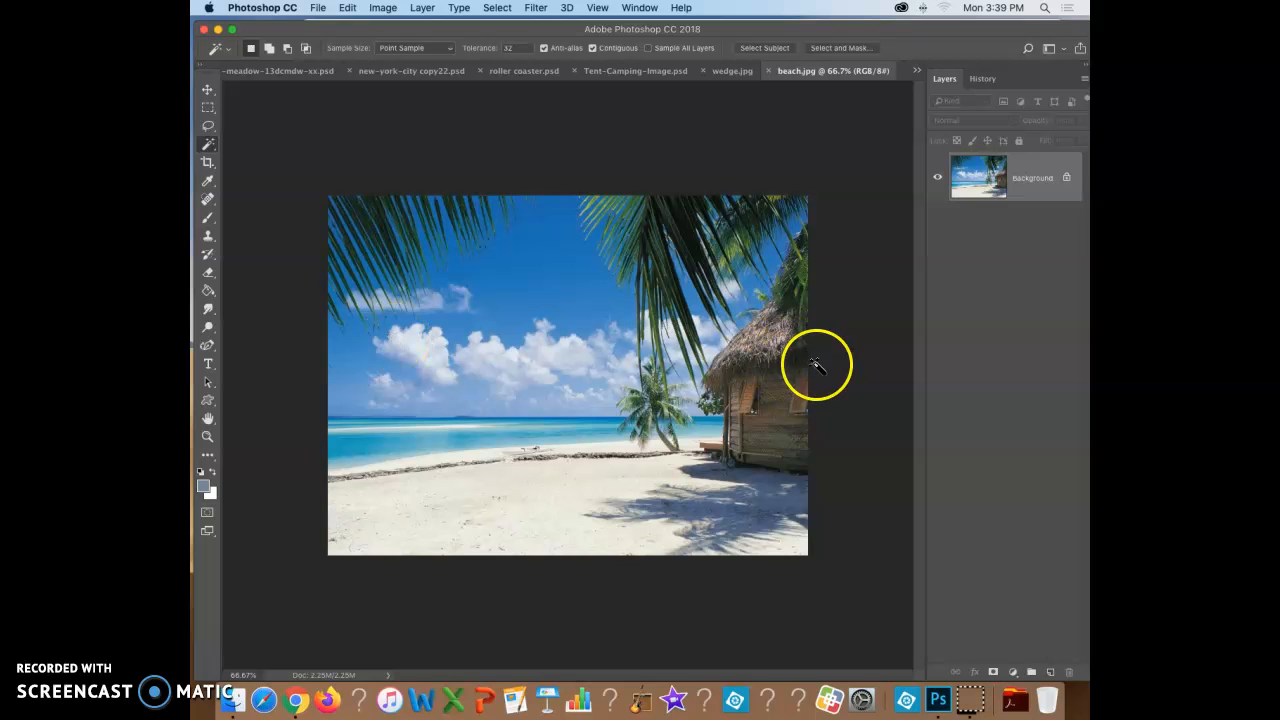
click(741, 72)
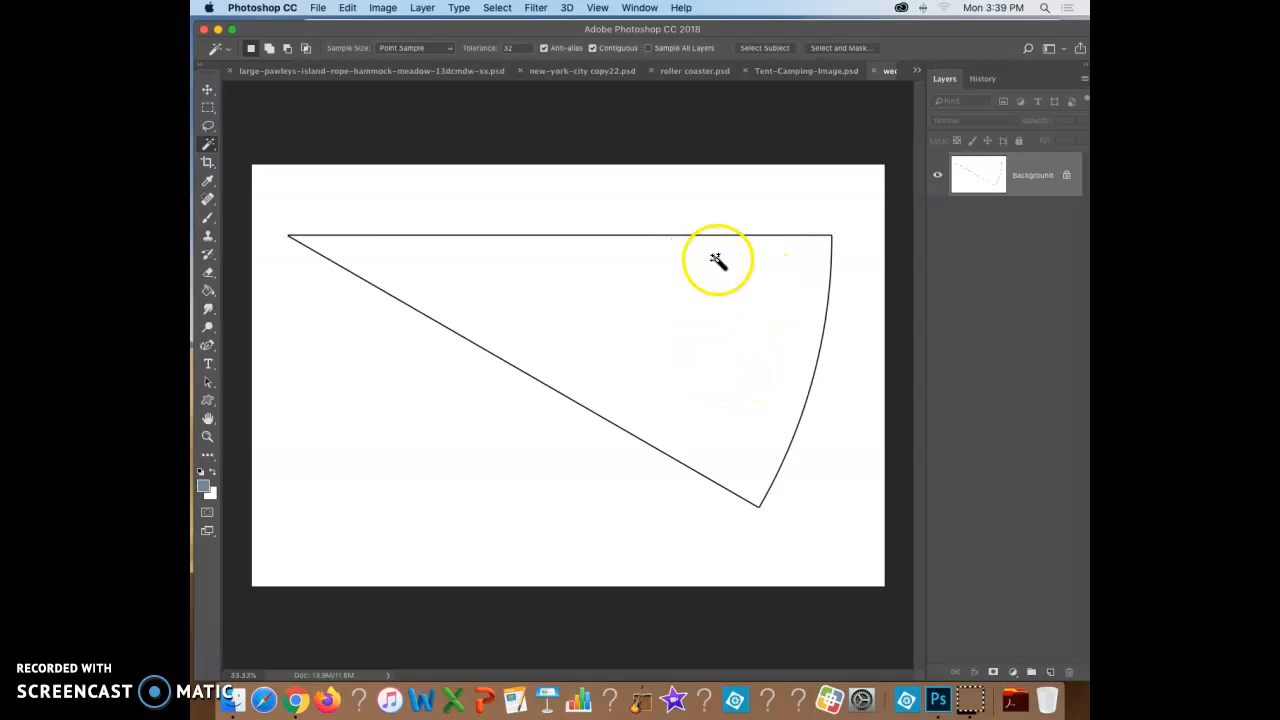
click(916, 71)
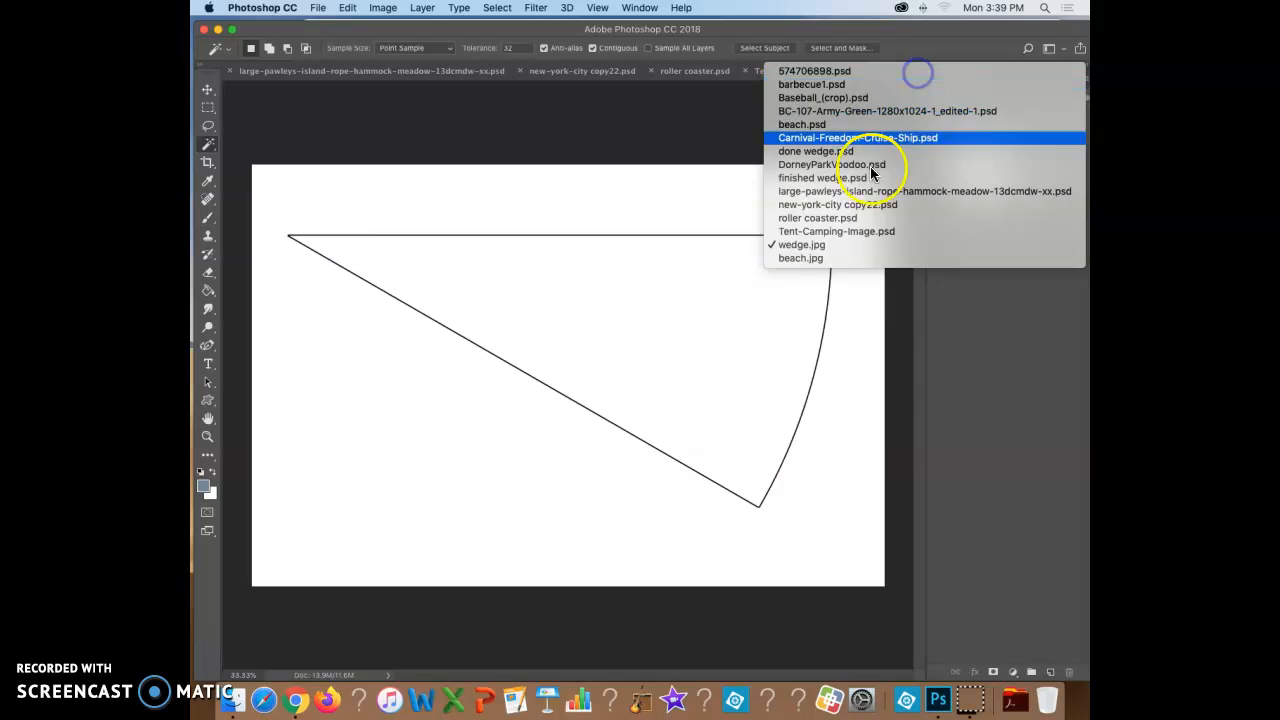
click(819, 258)
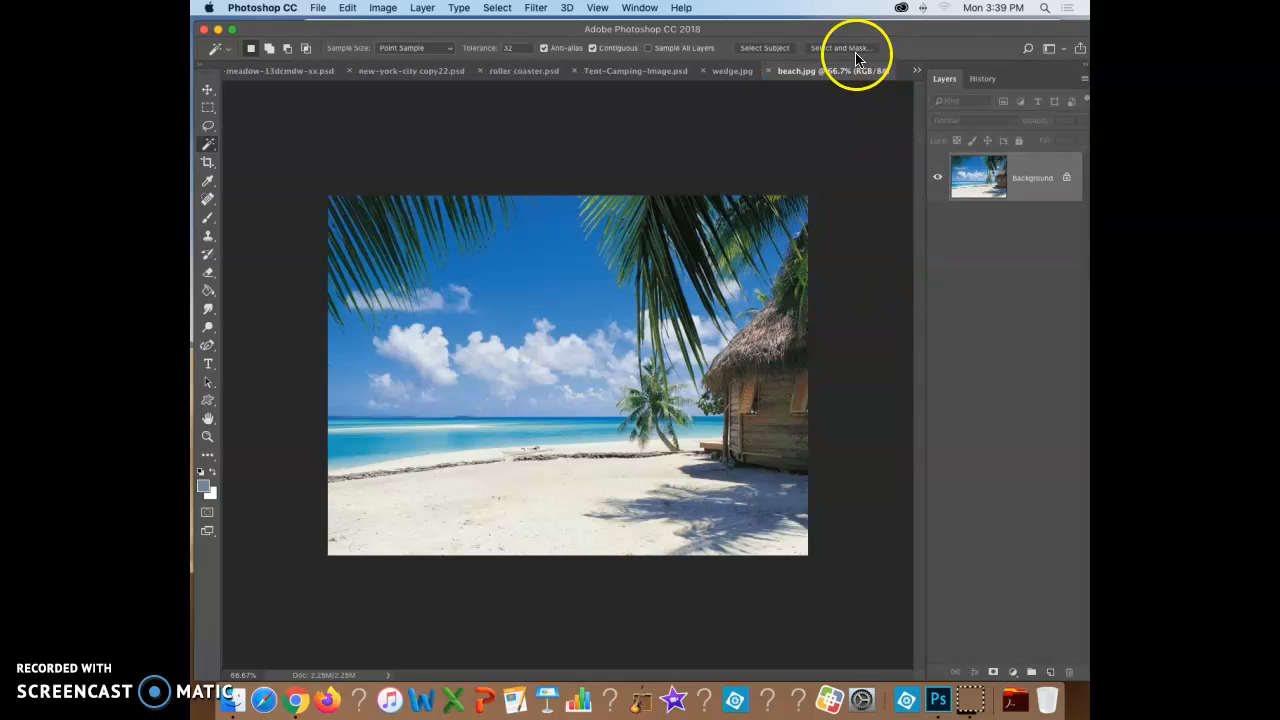
Step: Select the area inside the wedge outline in wedge.jpg with the Magic Wand, using contiguous selection
click(720, 76)
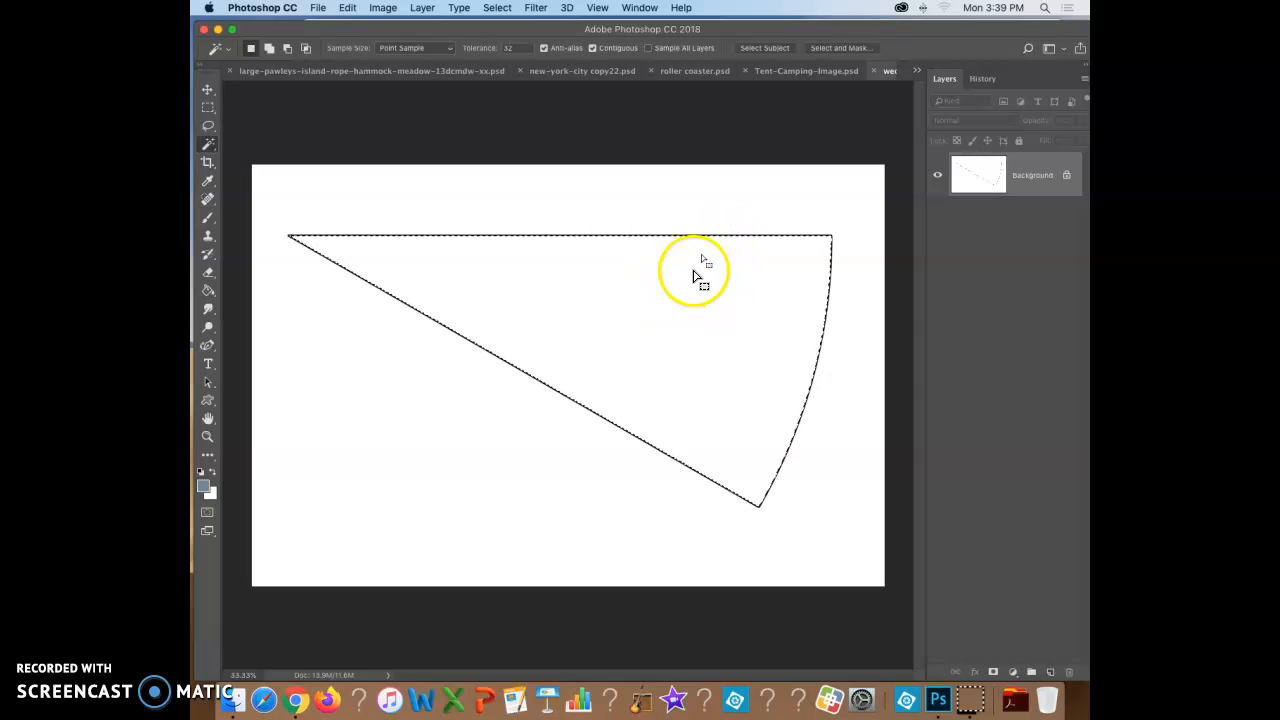
click(593, 49)
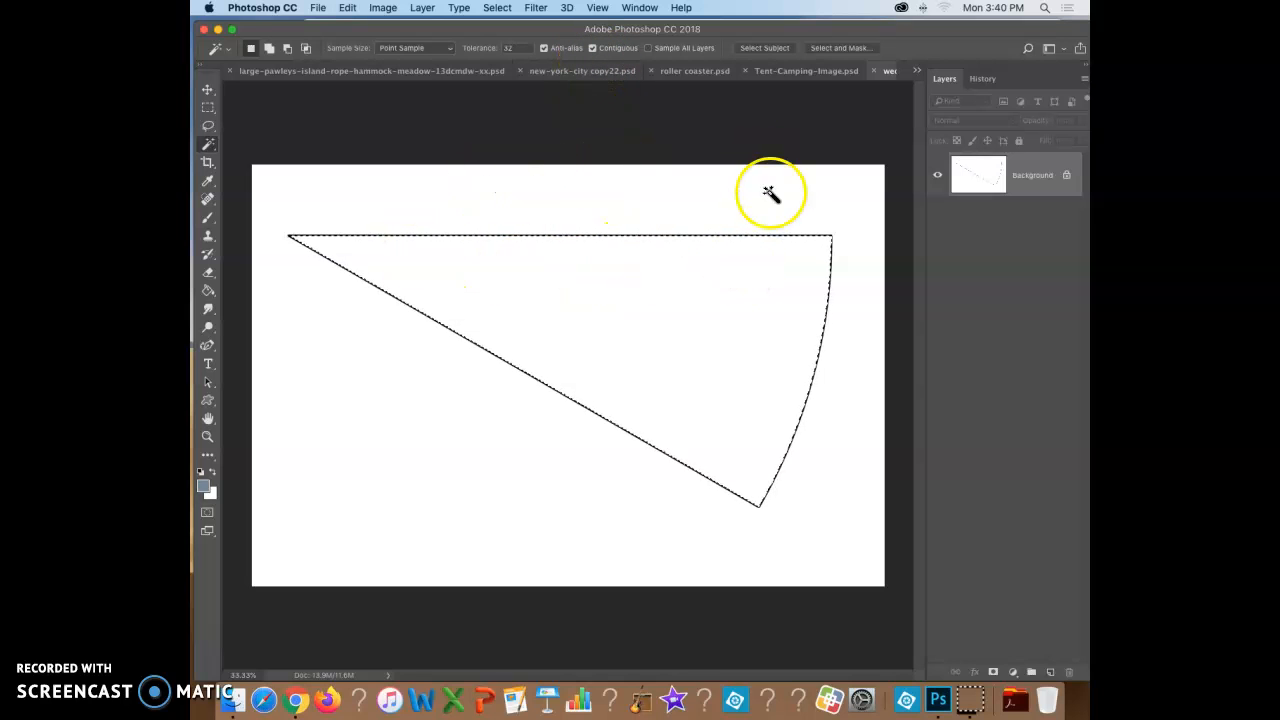
Step: Float wedge.jpg in its own window and place it beside the beach.jpg photo so both are visible
drag(754, 30, 956, 30)
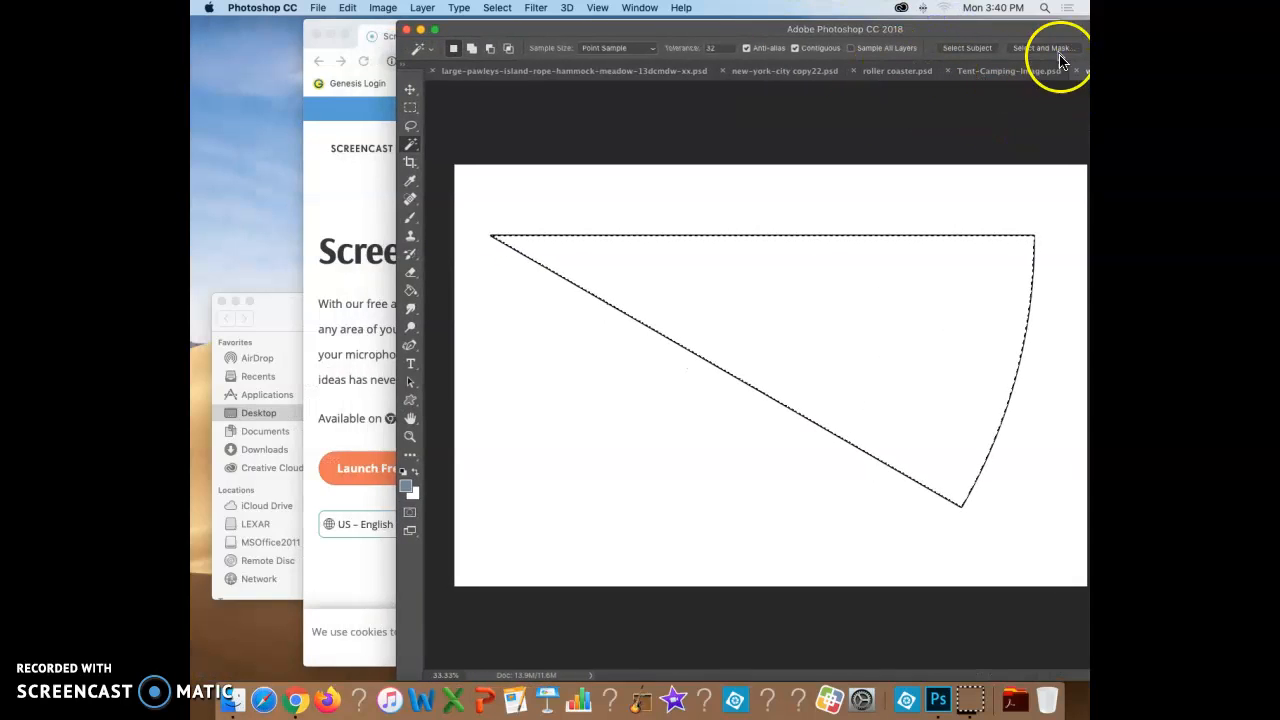
drag(1014, 29, 956, 30)
drag(1034, 71, 214, 175)
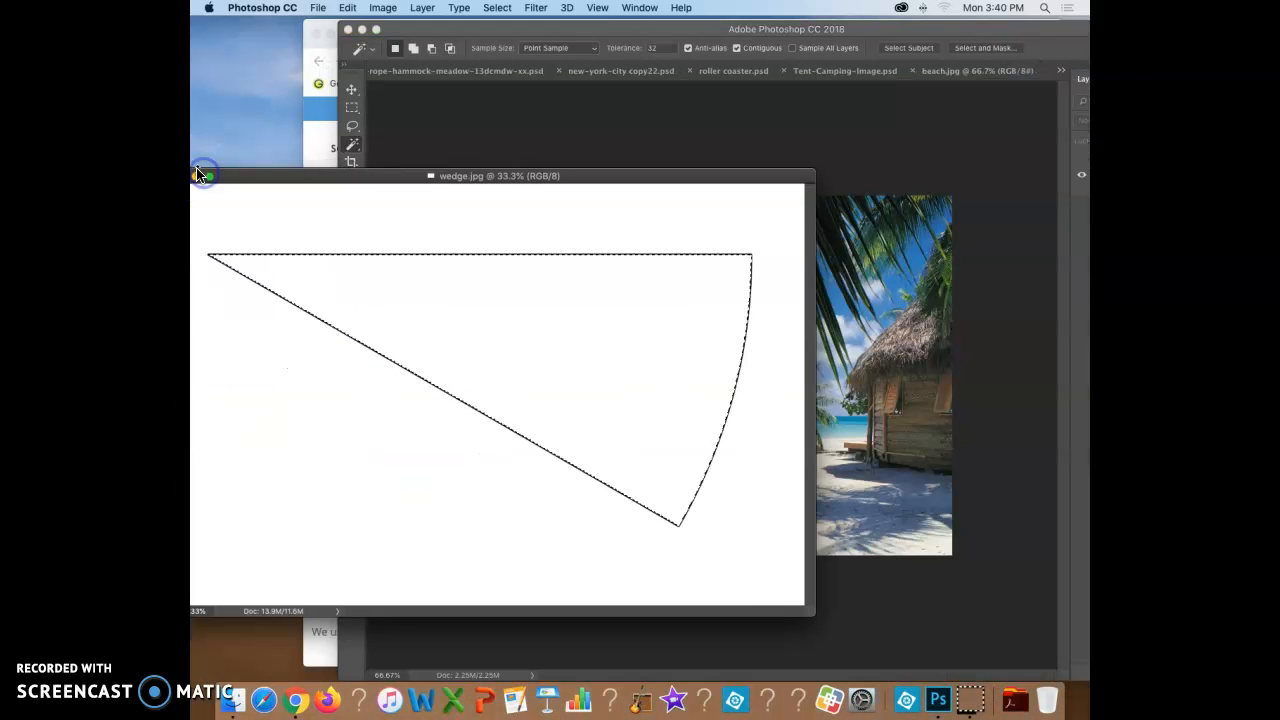
click(548, 180)
drag(548, 180, 372, 292)
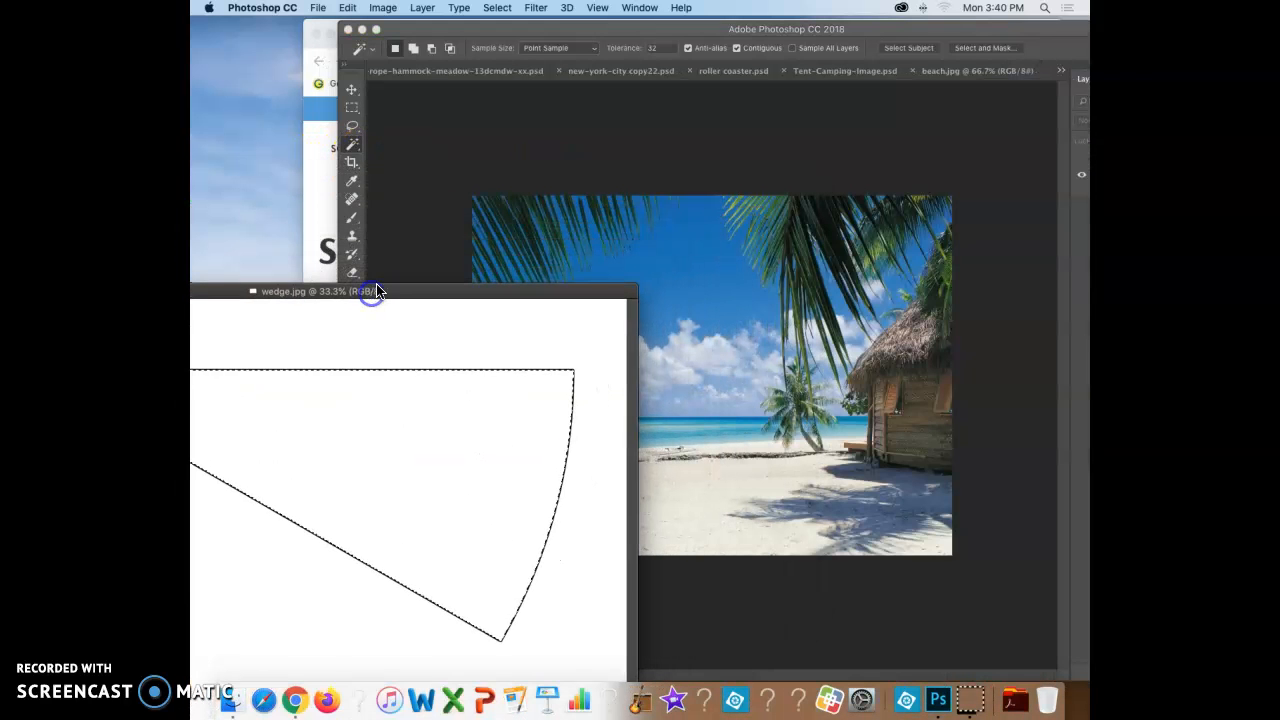
Step: Copy the selected wedge onto the beach.jpg photo with the Move tool, and close the floating wedge.jpg window
click(351, 91)
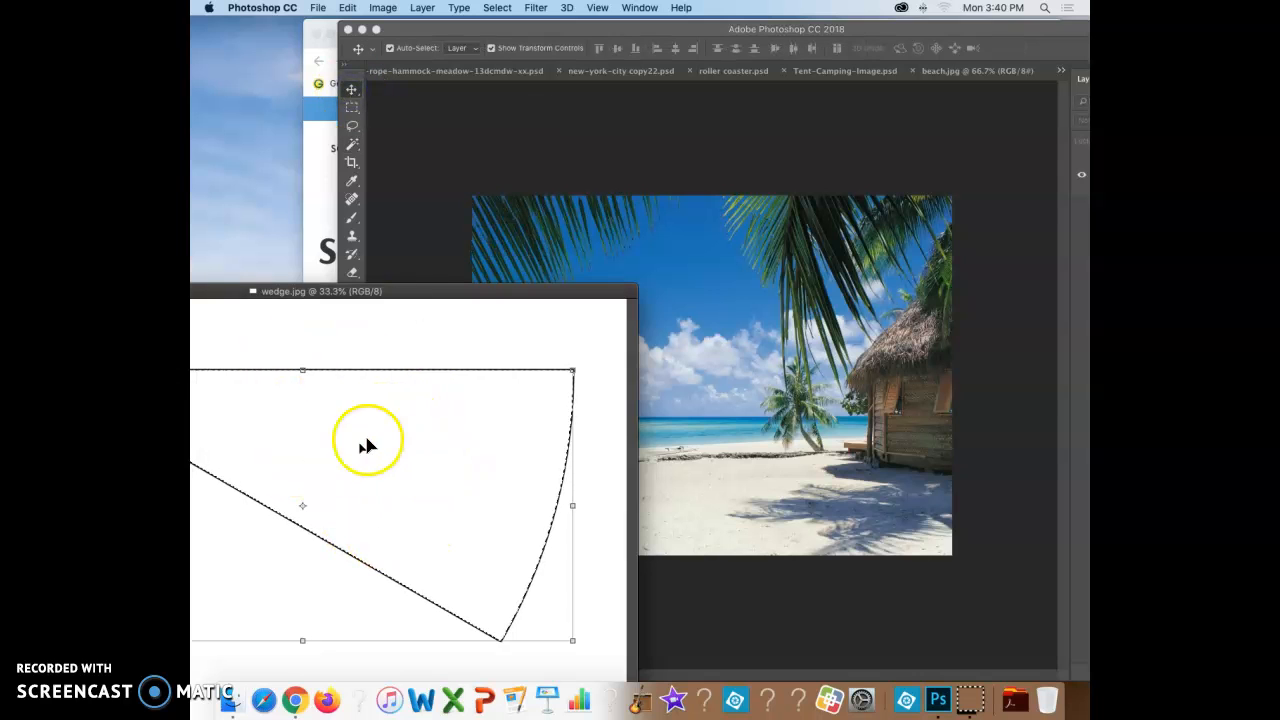
drag(312, 456, 745, 455)
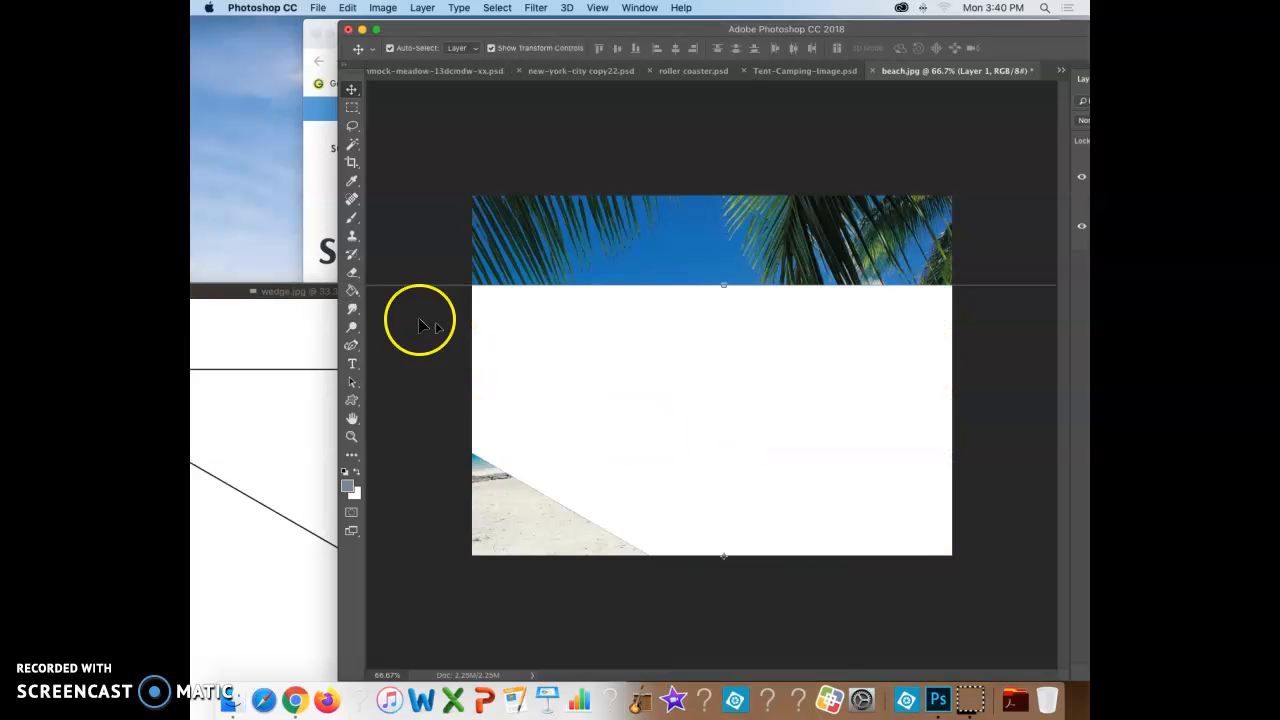
drag(320, 292, 871, 294)
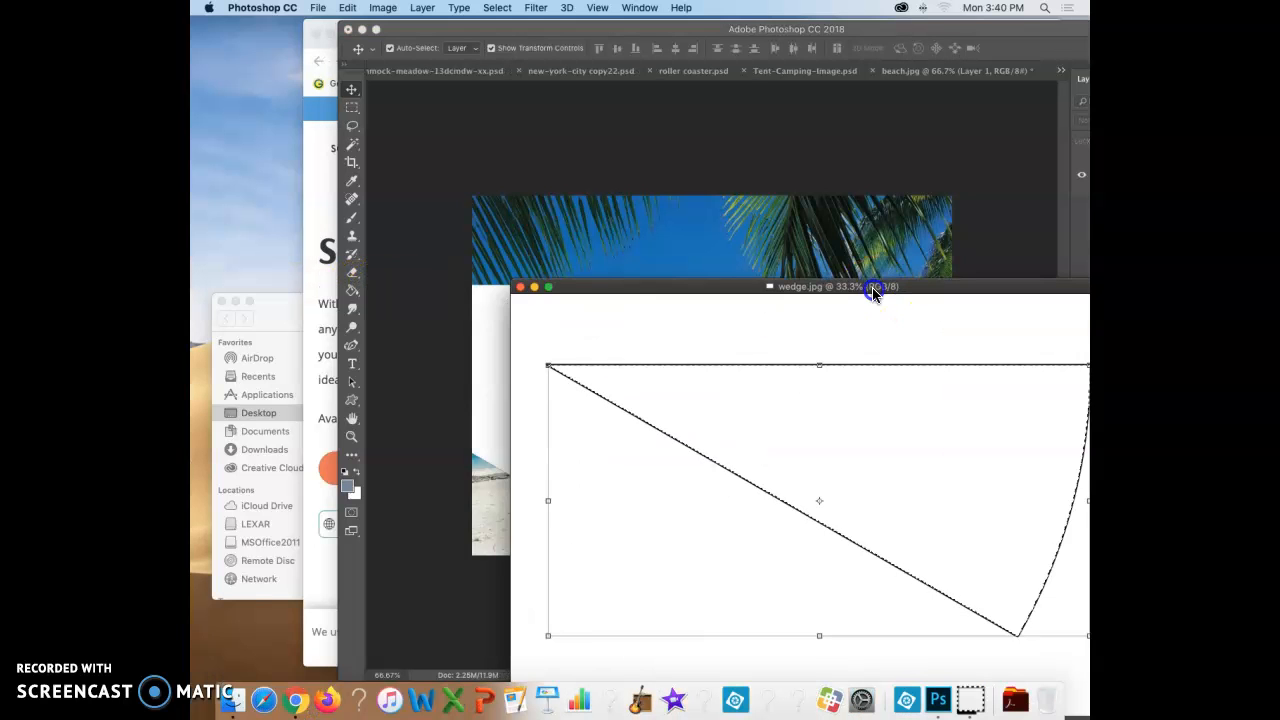
click(520, 289)
Step: Reposition the oversized wedge layer up and to the left over the beach photo
drag(676, 377, 557, 305)
key(super)
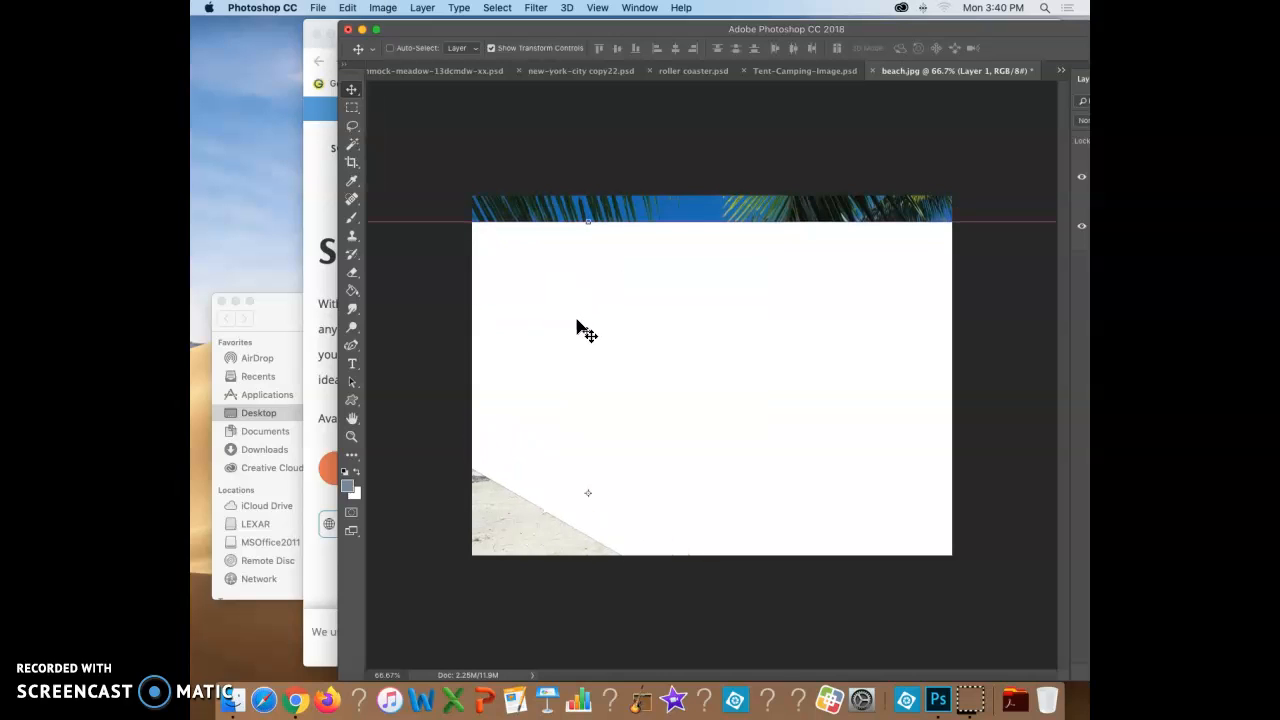
key(super+minus)
key(super+minus)
key(super+minus)
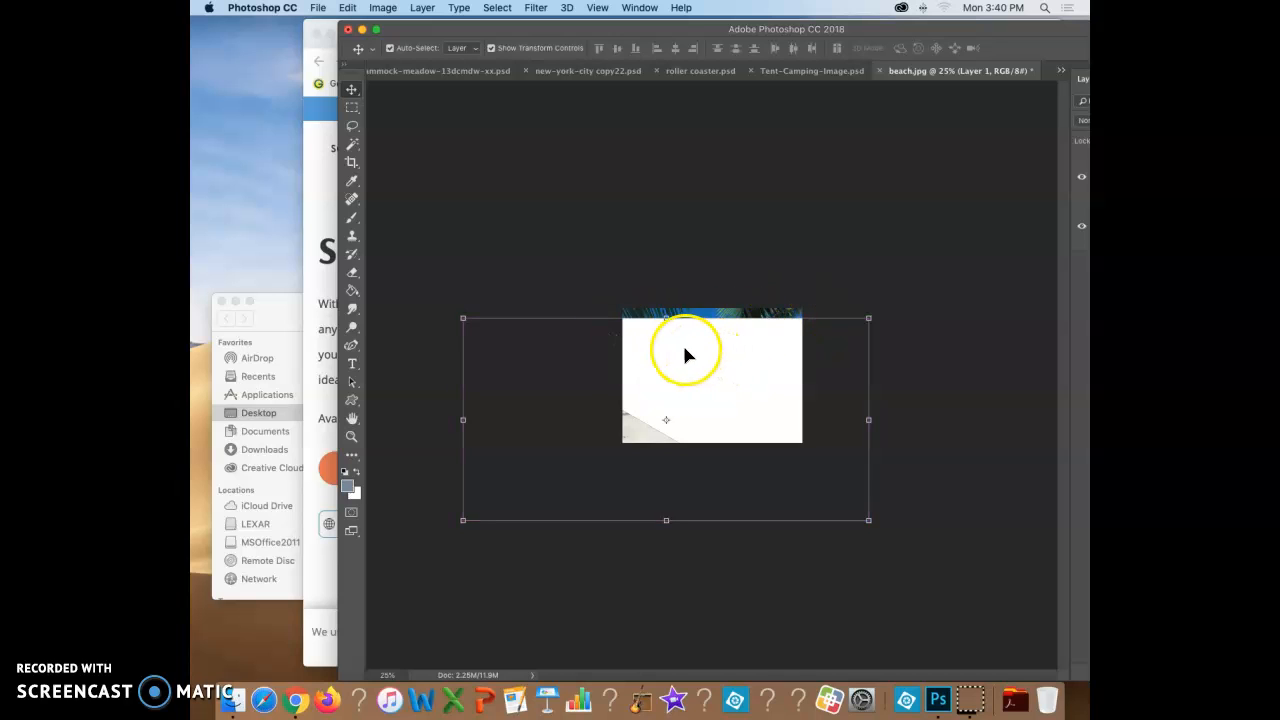
mouse_move(685, 355)
mouse_down()
mouse_move(751, 354)
mouse_move(717, 351)
mouse_move(709, 374)
mouse_move(689, 351)
mouse_move(689, 366)
mouse_move(691, 349)
mouse_move(714, 366)
mouse_move(710, 397)
mouse_move(706, 343)
mouse_move(697, 364)
mouse_up()
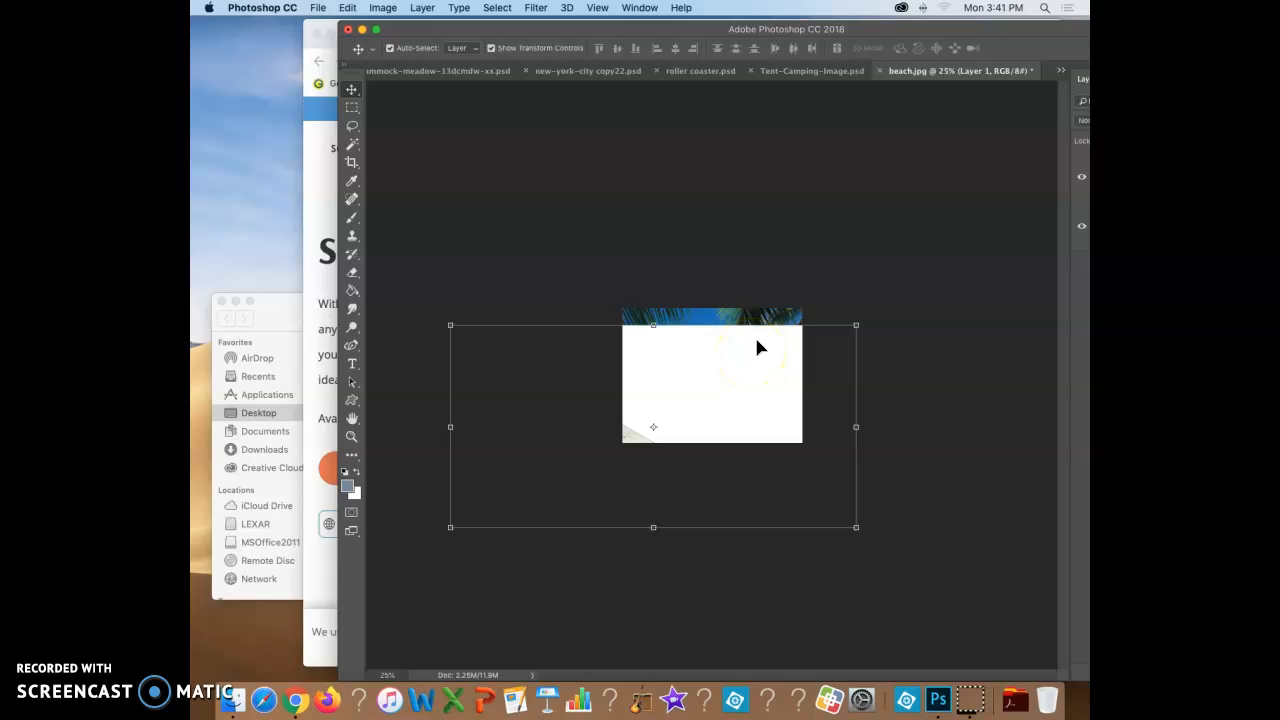
drag(752, 346, 700, 367)
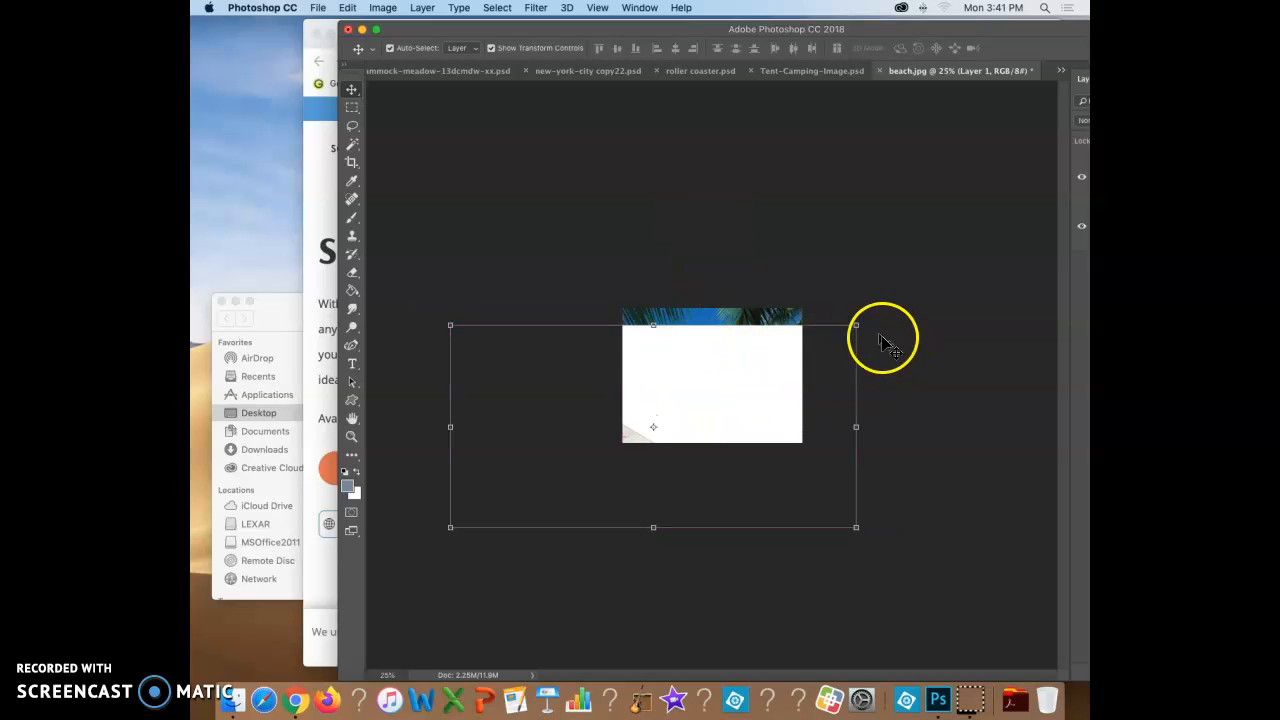
Step: Scale the wedge layer proportionally to about 41.76% with linked width and height, and place it across the middle of the beach photo
drag(837, 330, 788, 349)
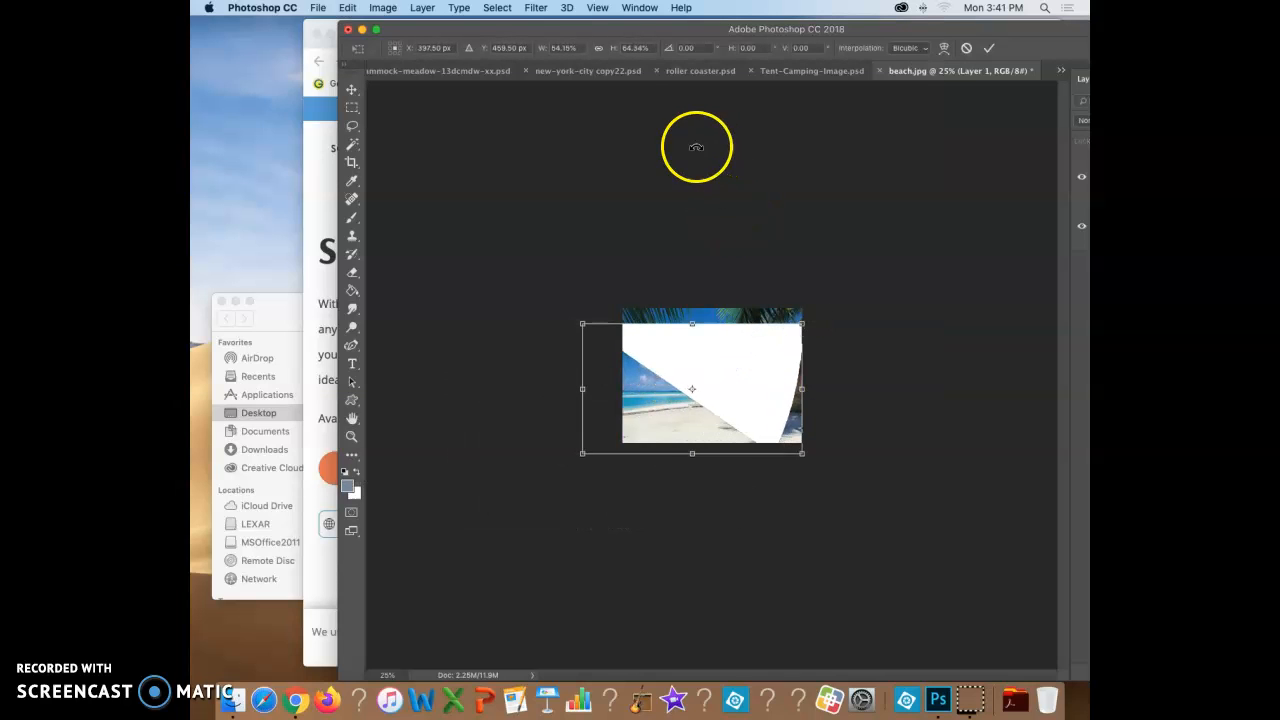
click(599, 48)
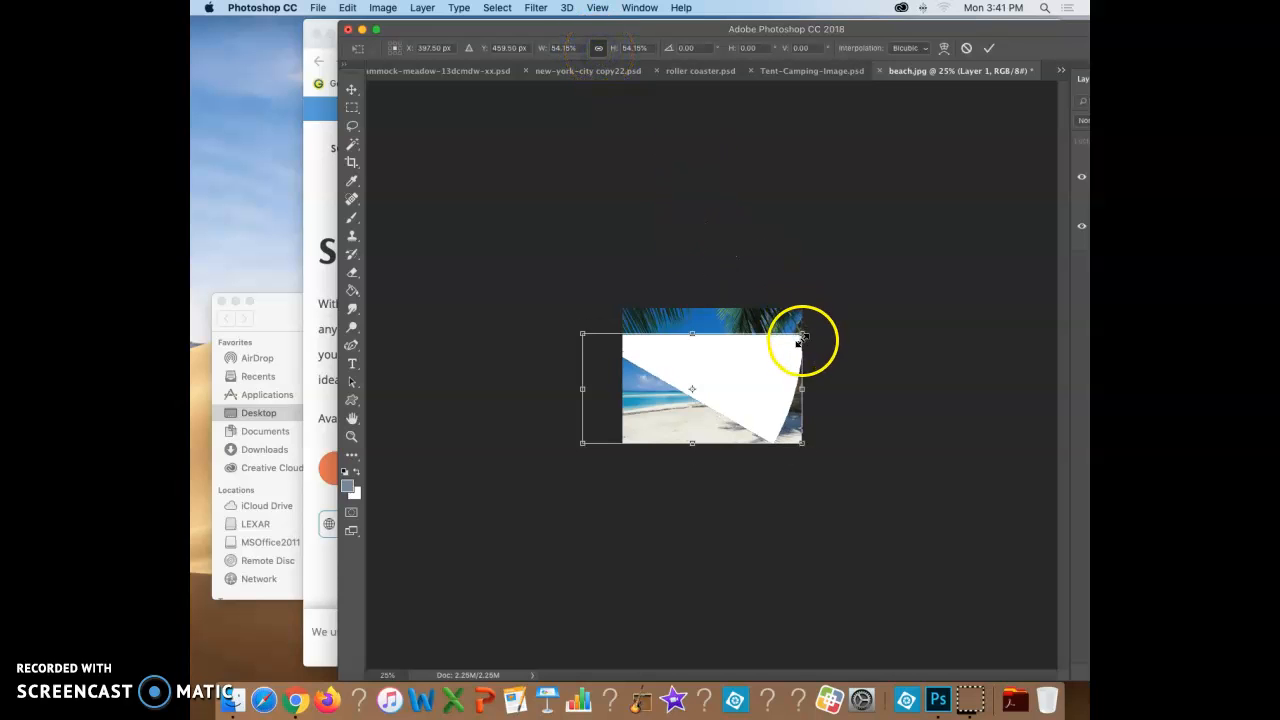
drag(800, 336, 720, 360)
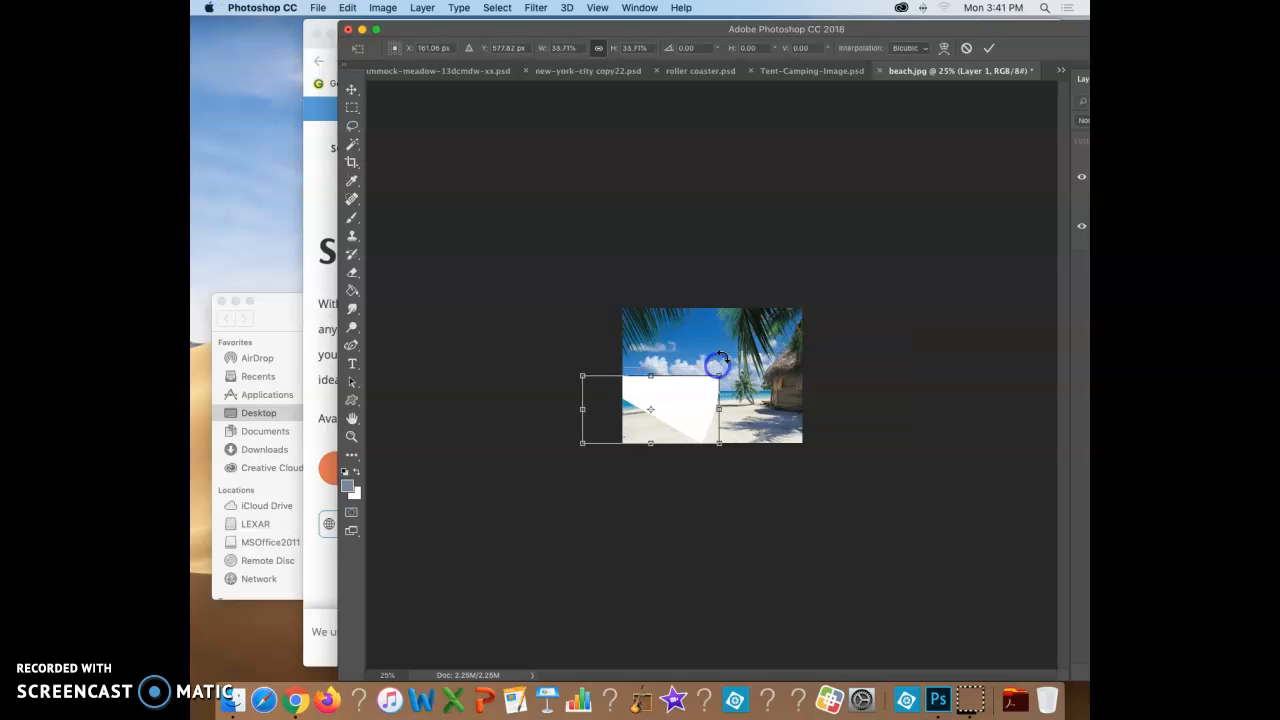
drag(663, 402, 733, 339)
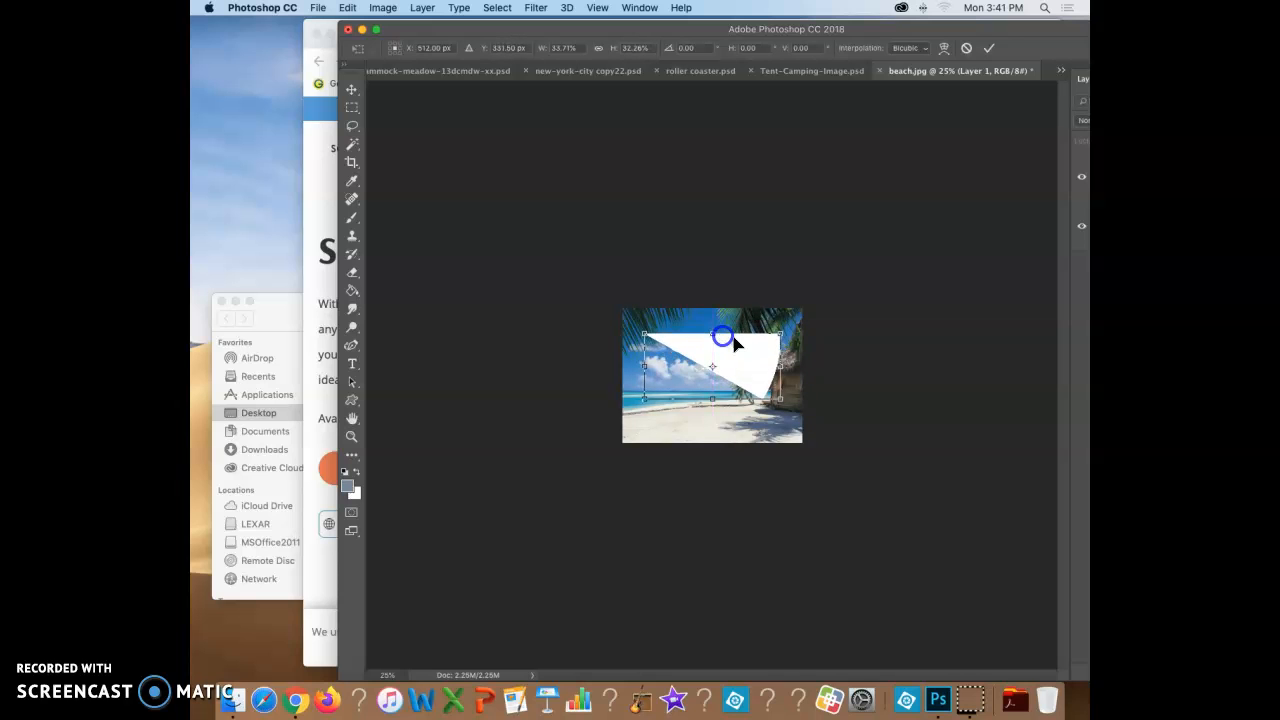
click(599, 48)
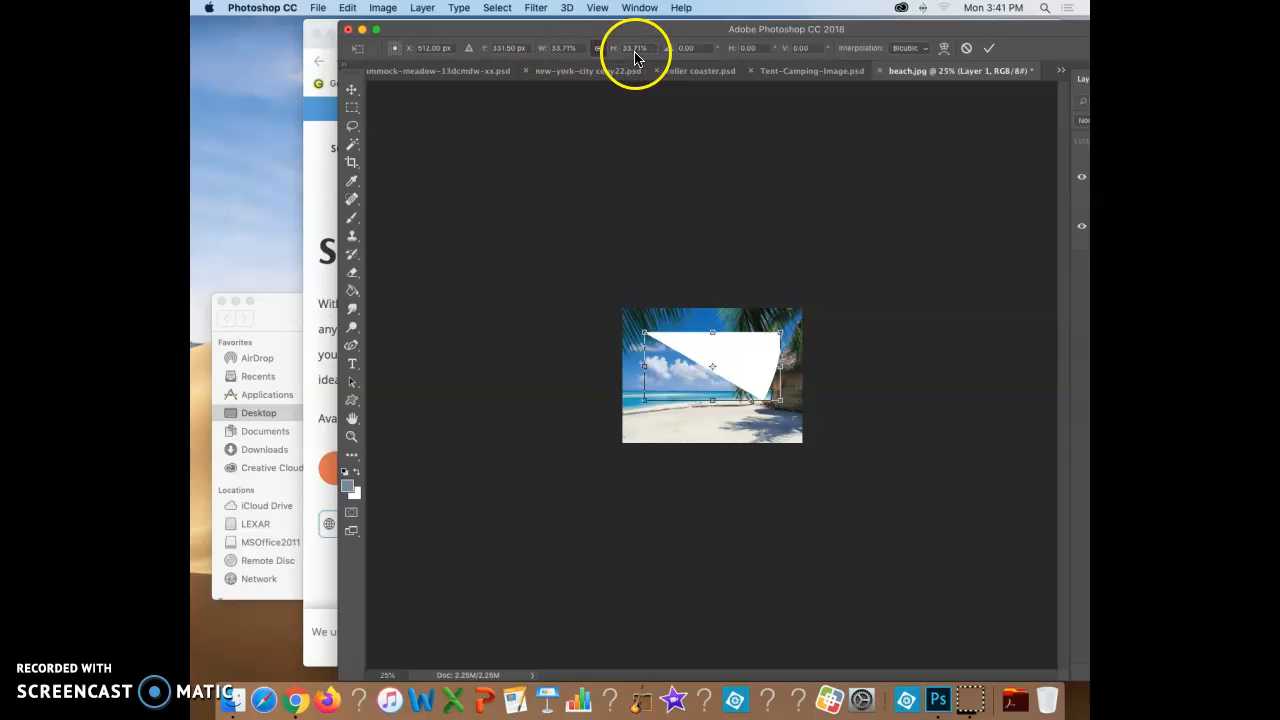
mouse_move(780, 332)
mouse_down()
mouse_move(800, 322)
mouse_move(744, 366)
mouse_move(852, 322)
mouse_move(793, 340)
mouse_up()
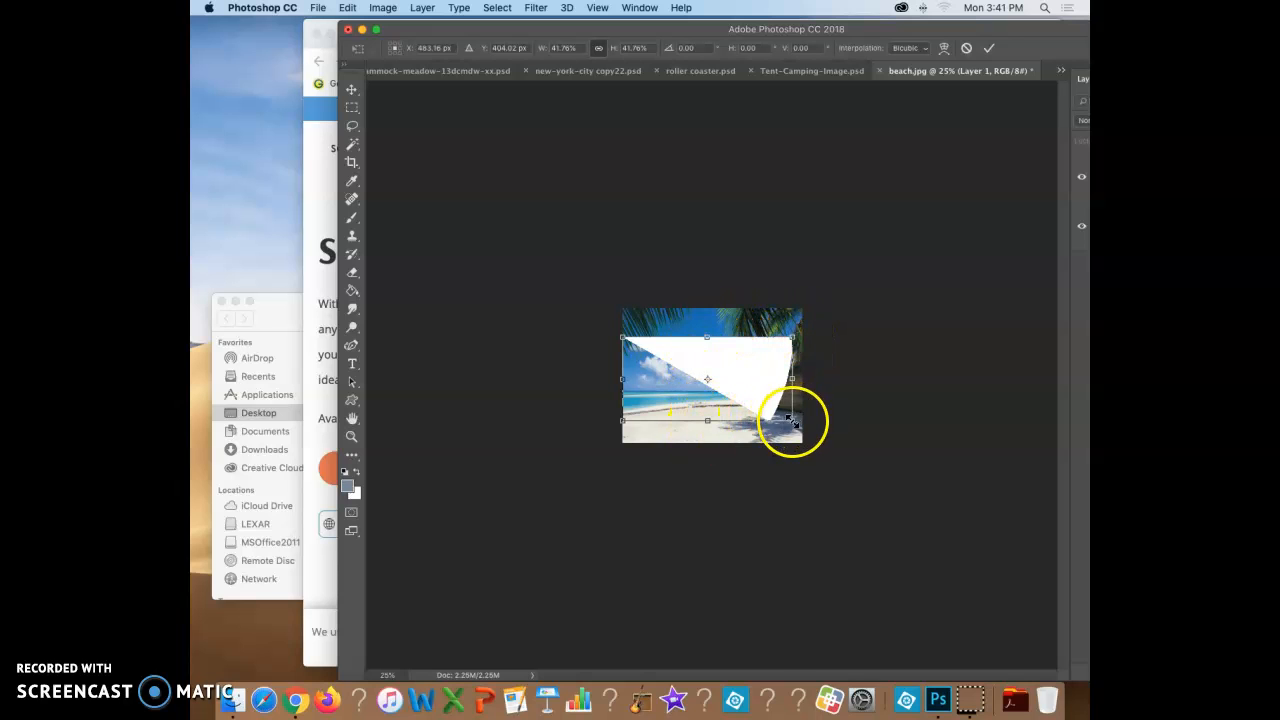
drag(745, 388, 745, 372)
Step: Lower the wedge layer's opacity to 67% and move the wedge down over the lower half of the beach photo
drag(929, 29, 763, 20)
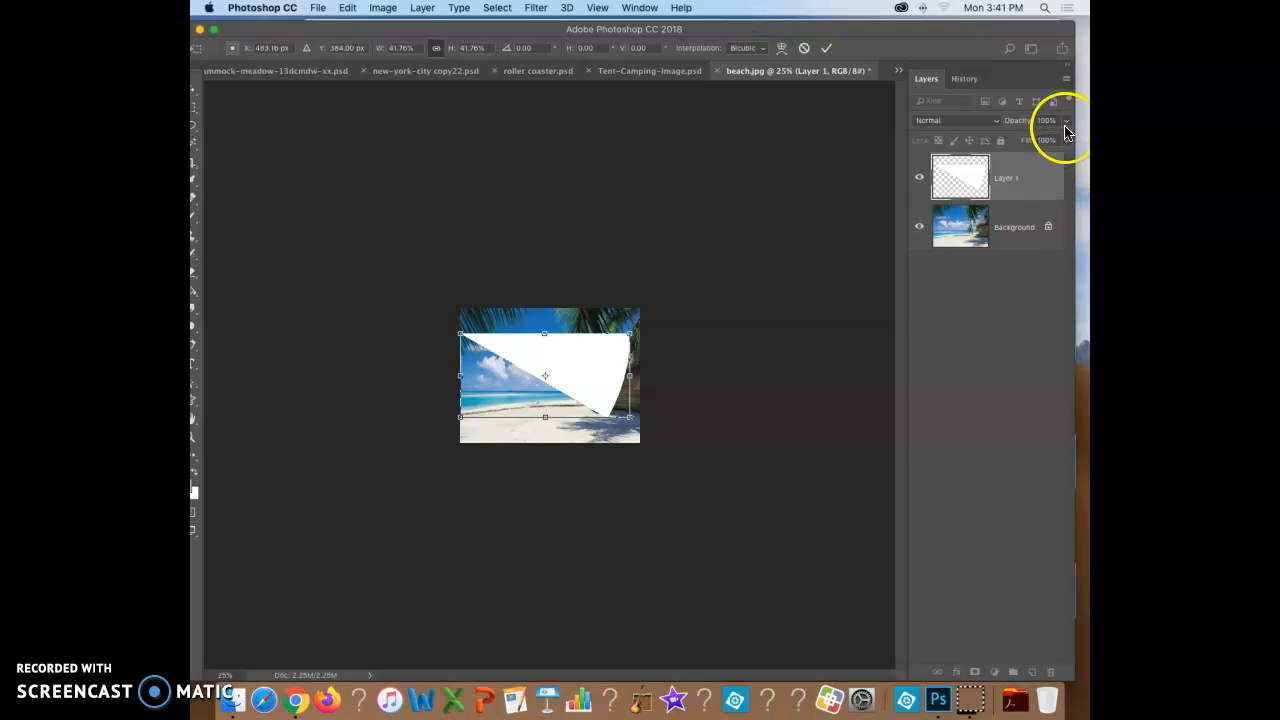
drag(1054, 143, 1046, 145)
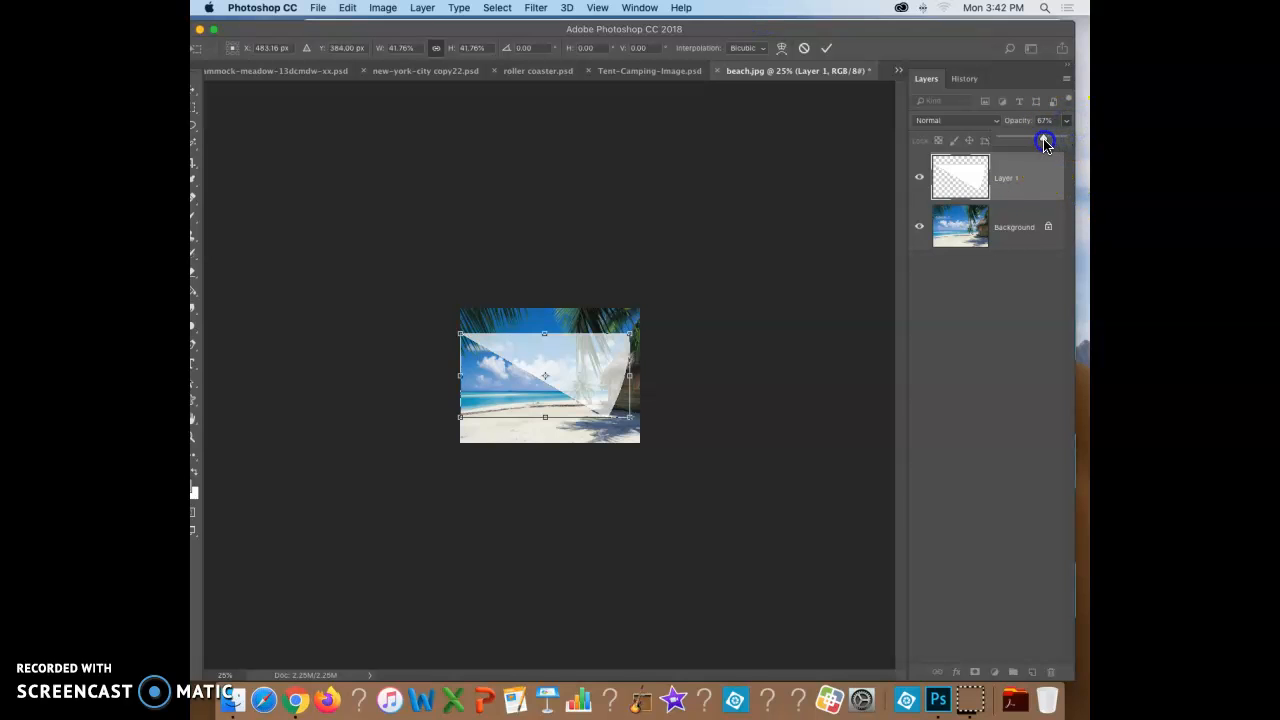
mouse_move(598, 367)
mouse_down()
mouse_move(586, 390)
mouse_move(586, 354)
mouse_move(591, 391)
mouse_up()
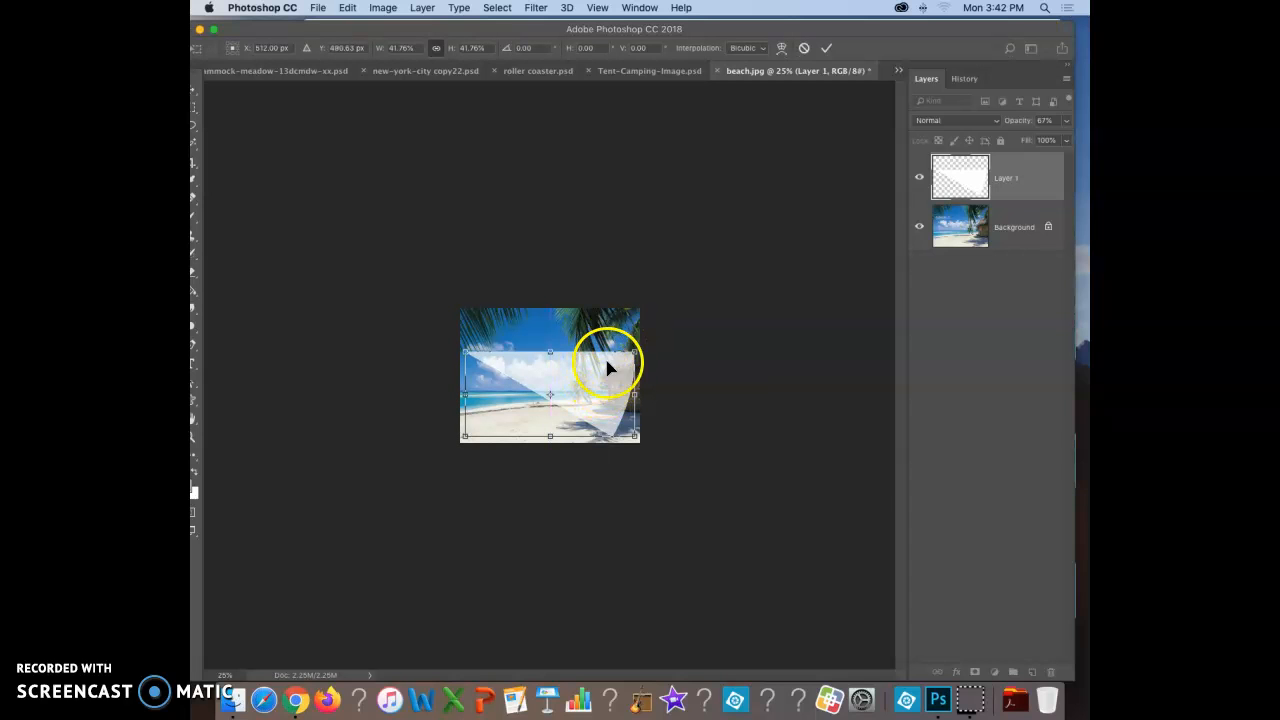
Step: Try rotating the wedge layer about 8.55 degrees over the beach photo
click(503, 29)
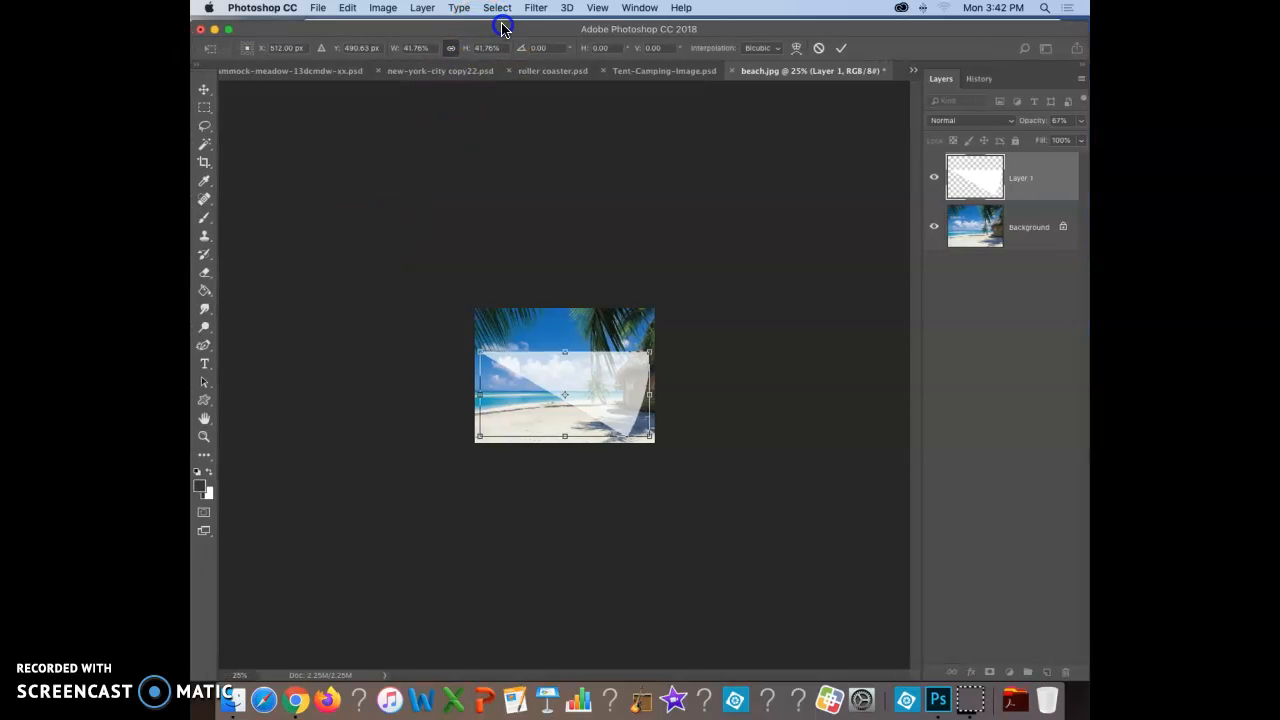
drag(503, 29, 512, 29)
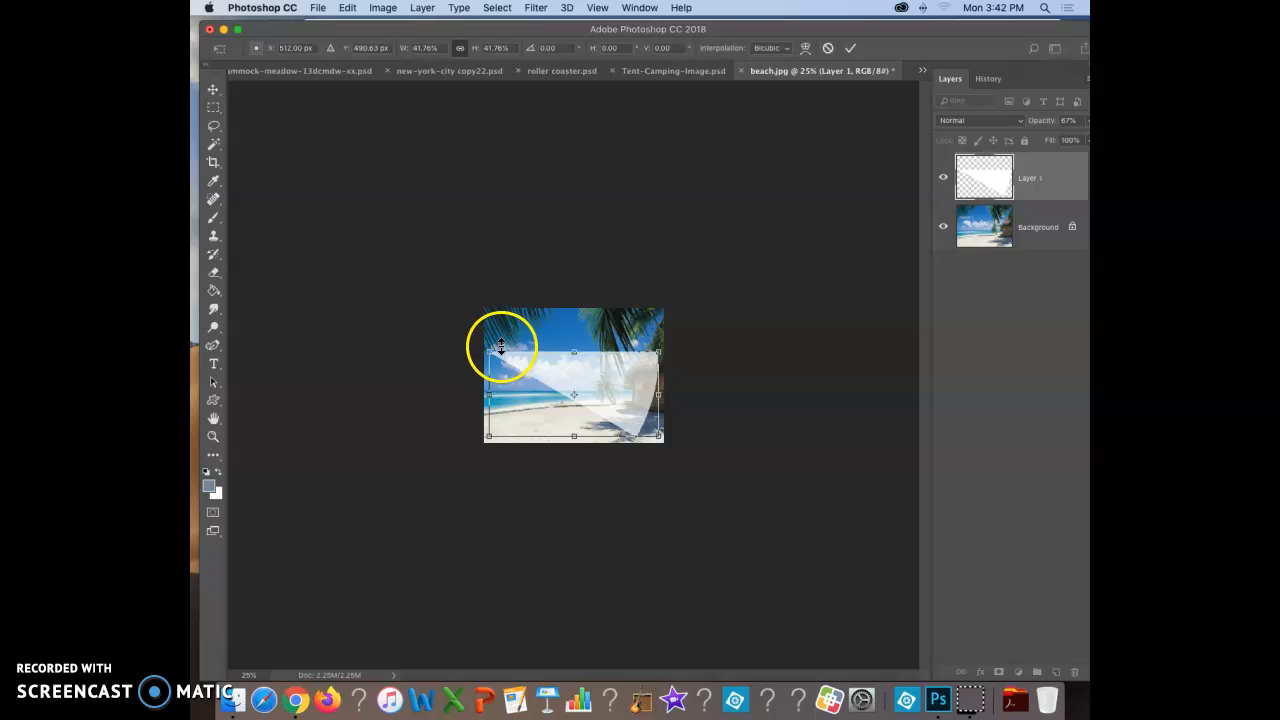
mouse_move(496, 340)
mouse_down()
mouse_move(503, 326)
mouse_move(482, 410)
mouse_move(503, 323)
mouse_move(475, 358)
mouse_move(492, 322)
mouse_move(504, 329)
mouse_up()
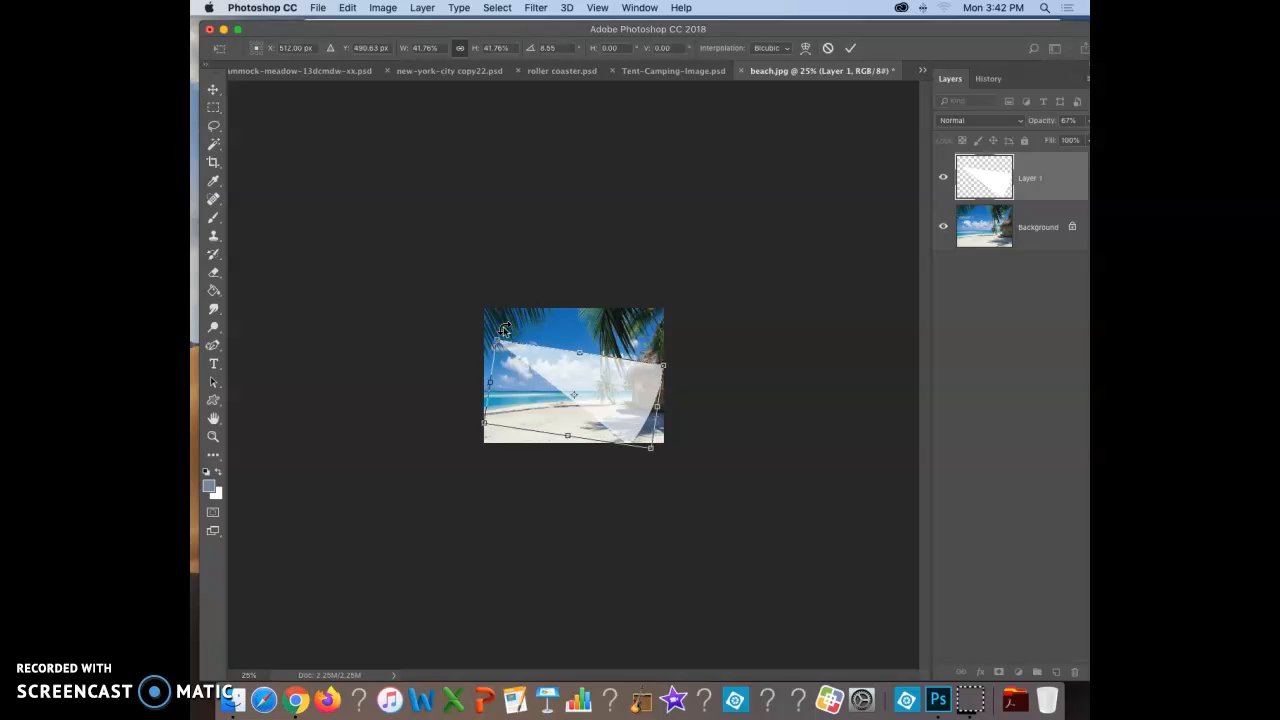
drag(496, 340, 475, 338)
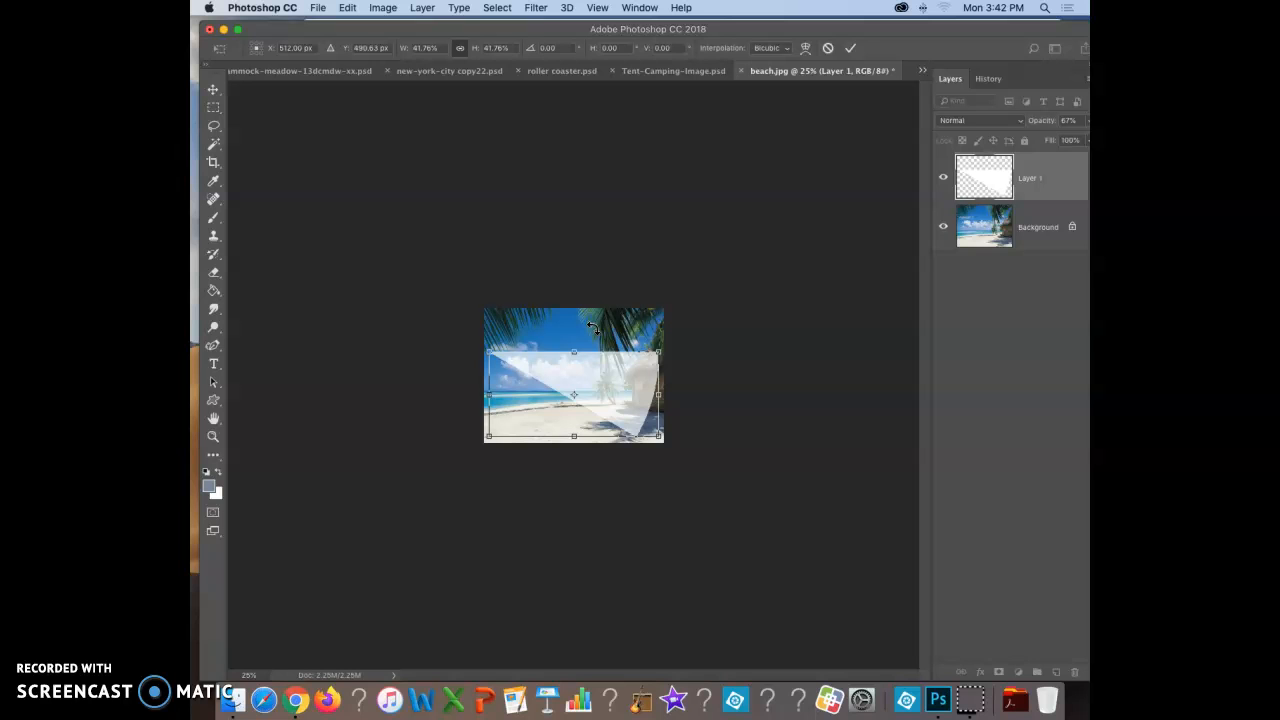
Step: Apply the wedge layer's transform at its current size and position over the beach photo
key(super+equal)
key(super+equal)
key(super+equal)
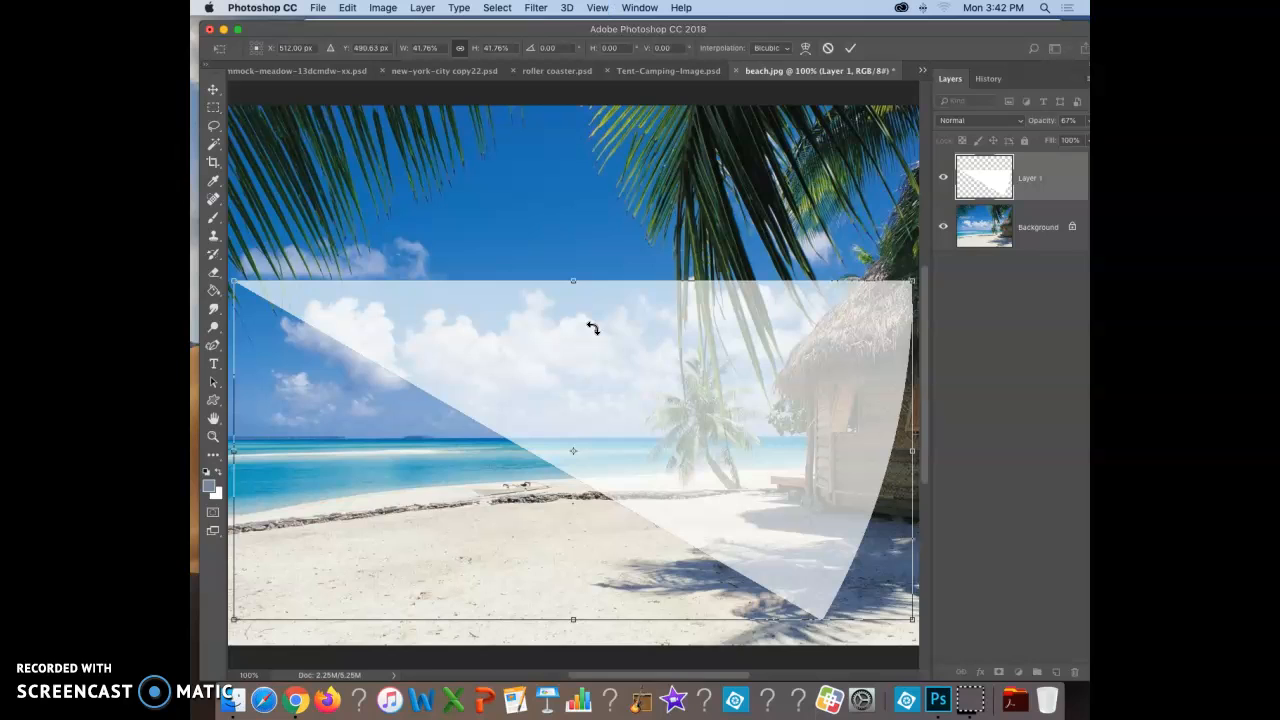
key(super+minus)
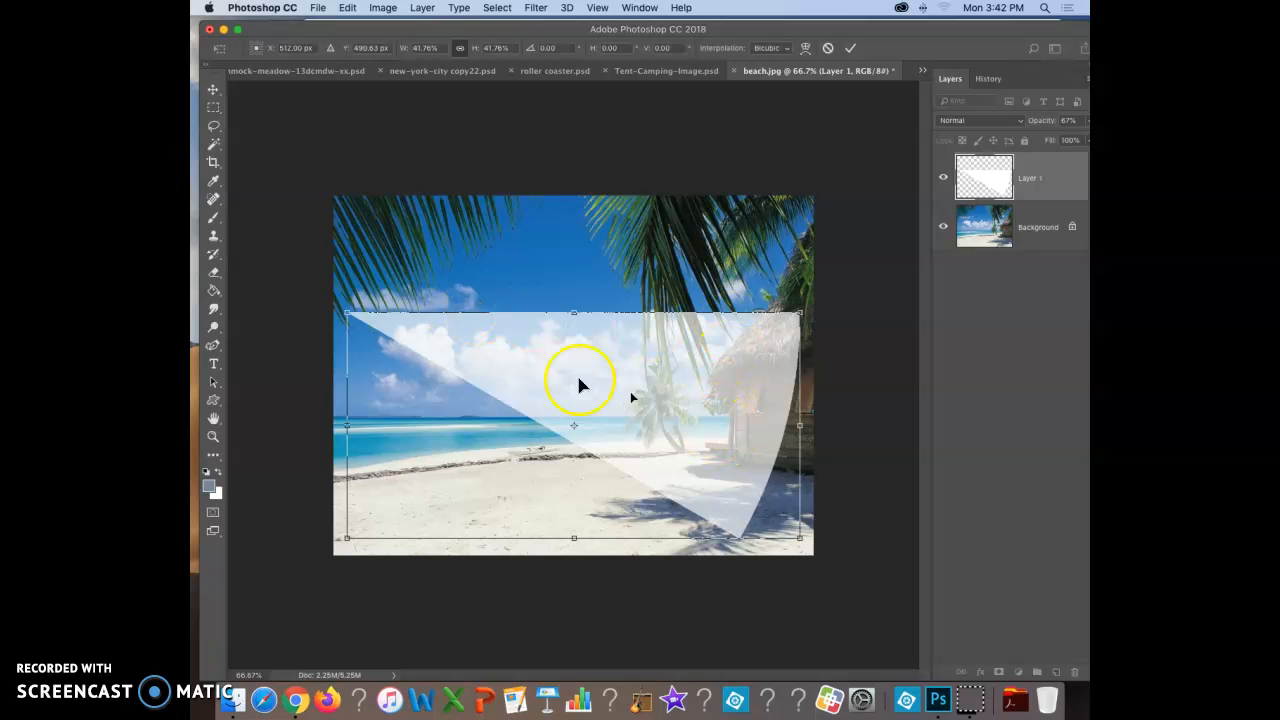
click(850, 47)
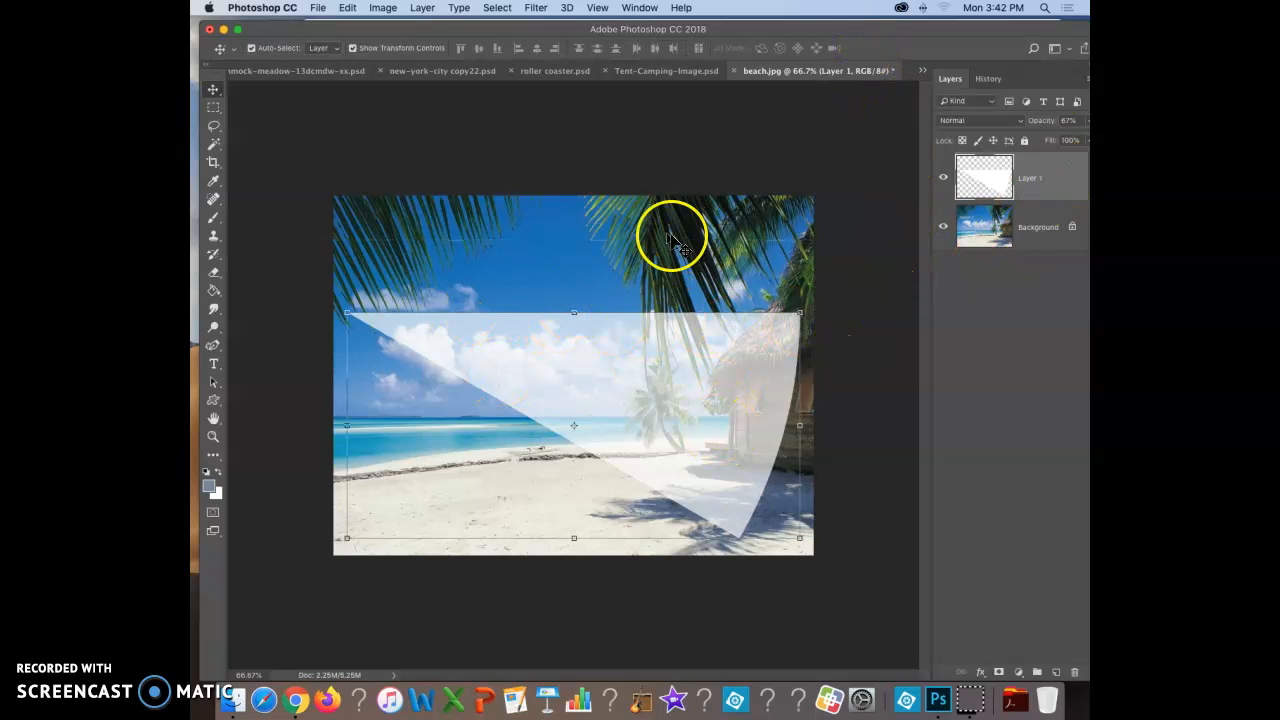
drag(960, 29, 948, 35)
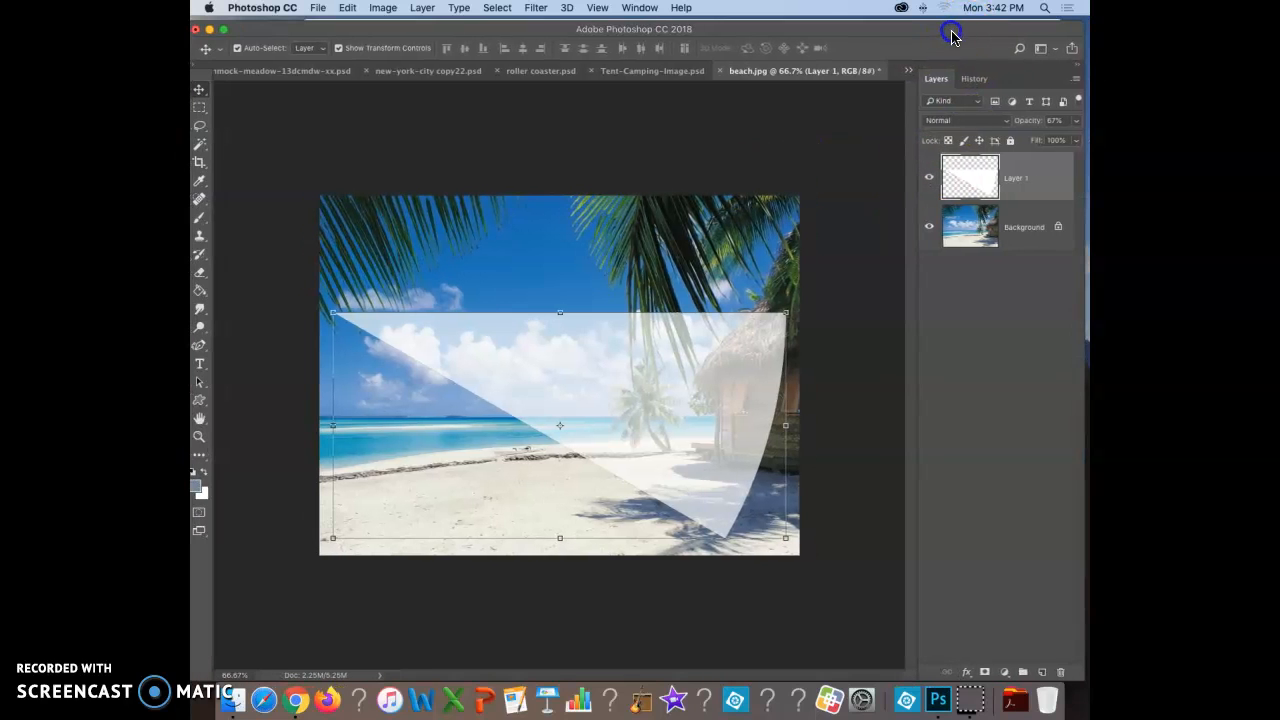
Step: Select the area outside the wedge with the Magic Wand, unlock the beach background, and delete that area from it
click(205, 147)
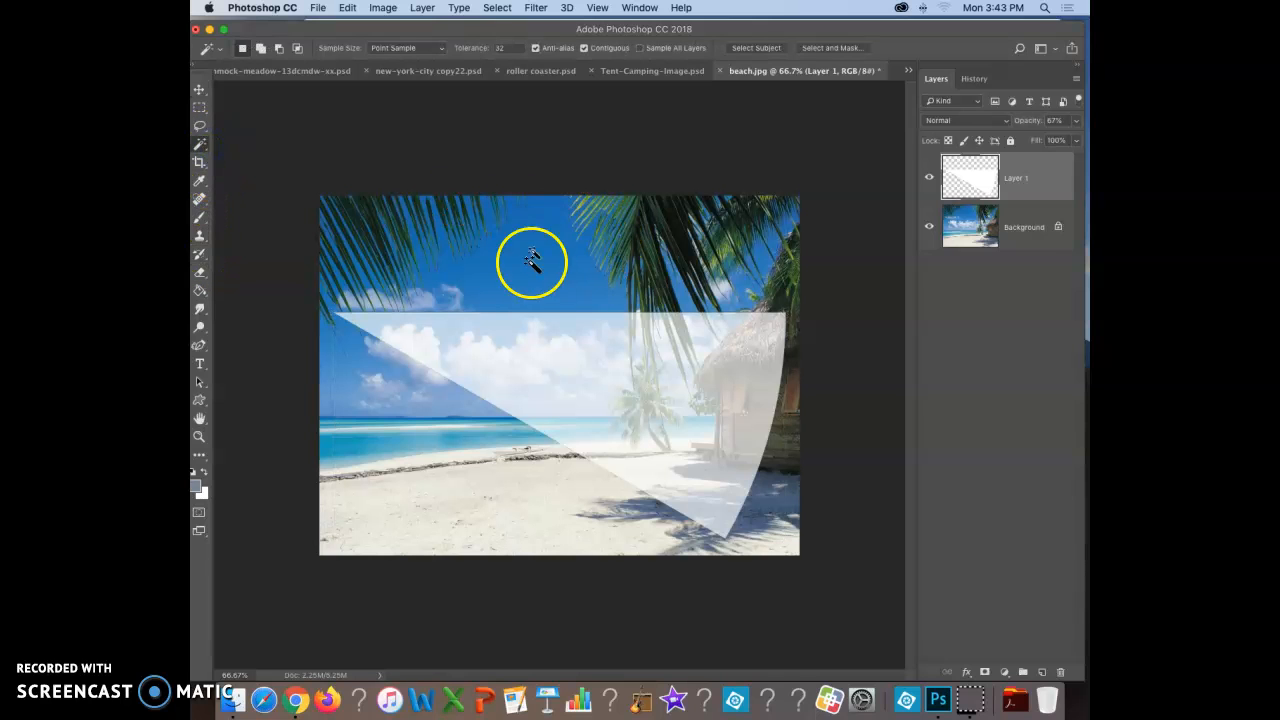
click(598, 305)
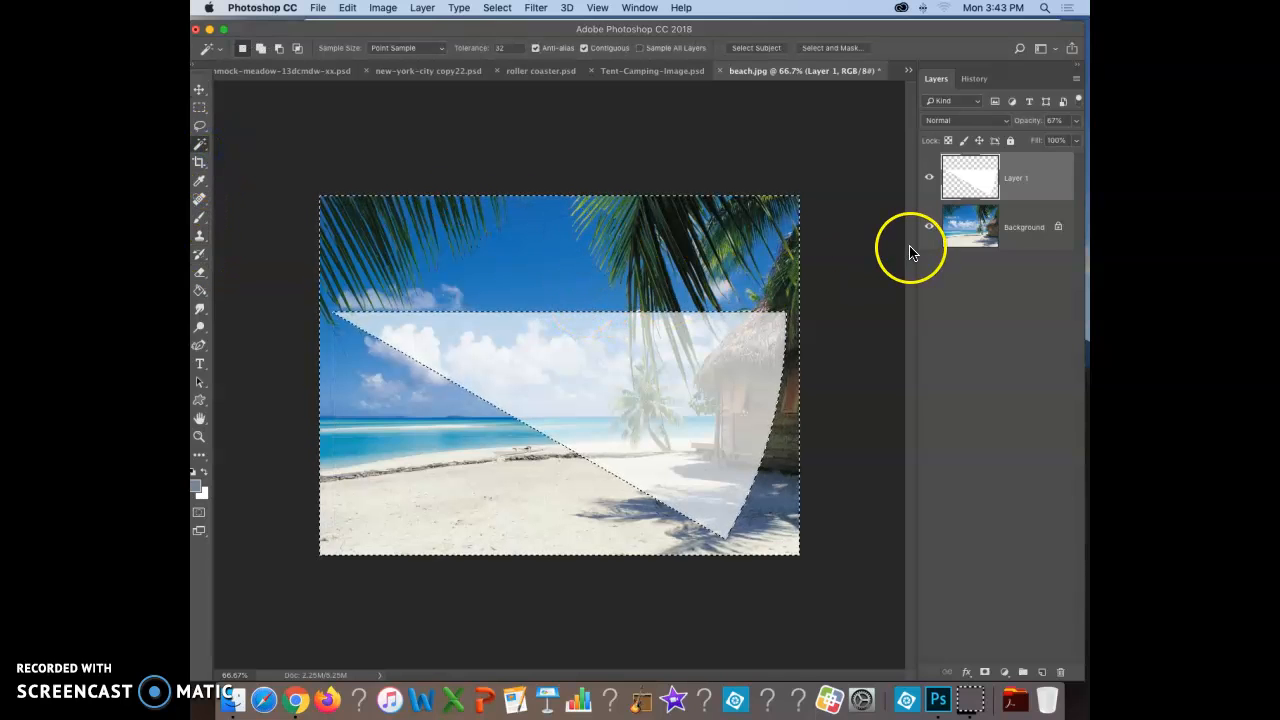
click(1058, 228)
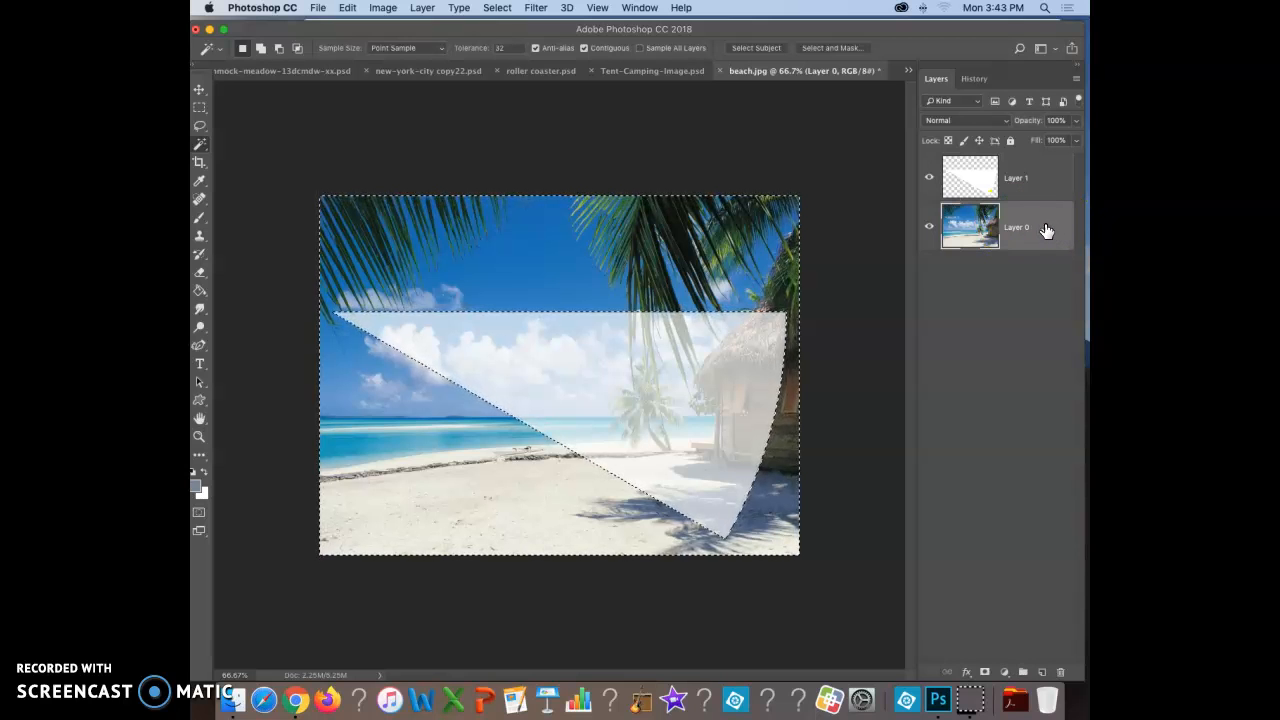
key(Delete)
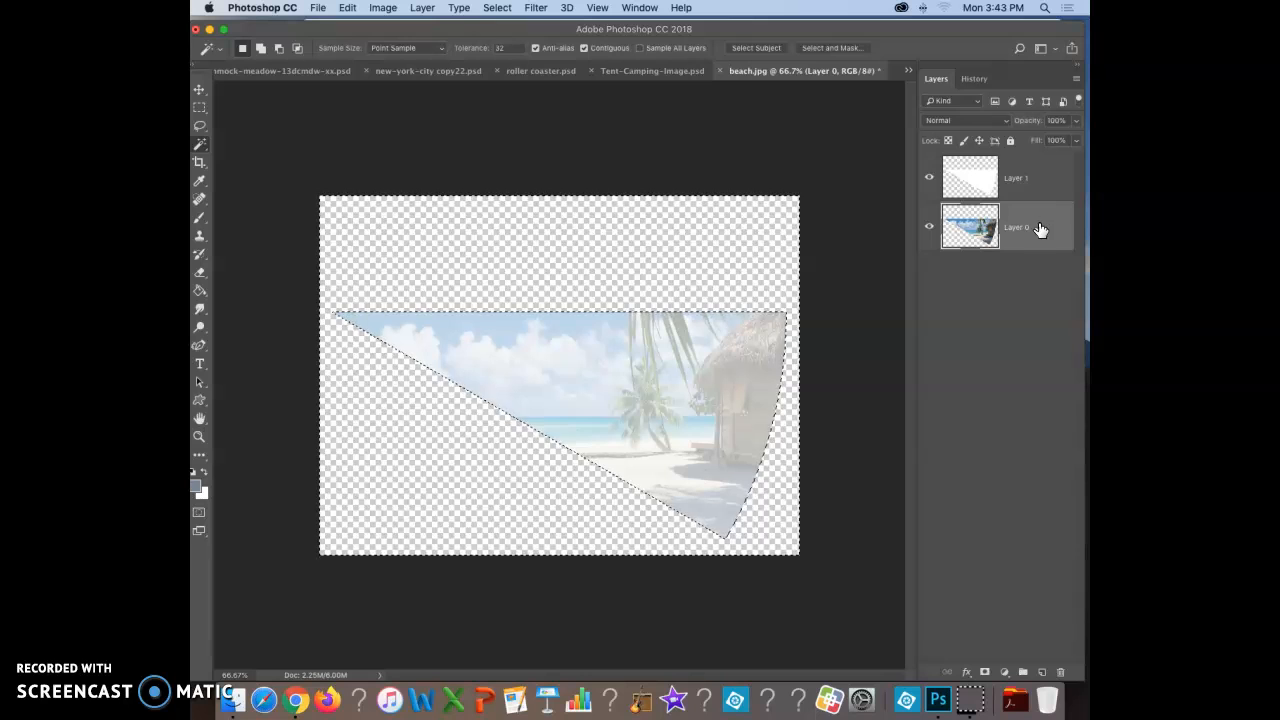
Step: Deselect and remove the white wedge template layer, and move the cut-out beach wedge up on the canvas
click(1030, 226)
key(super+d)
drag(1030, 226, 1055, 672)
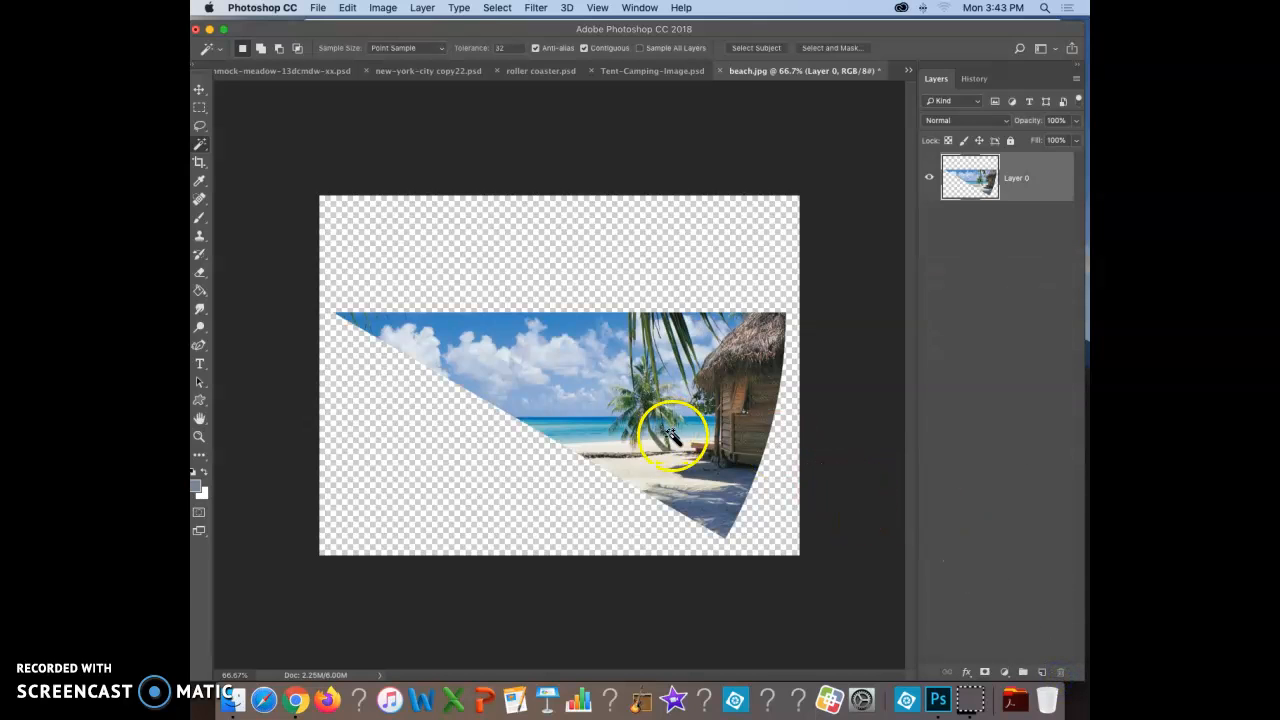
click(200, 90)
drag(557, 386, 605, 363)
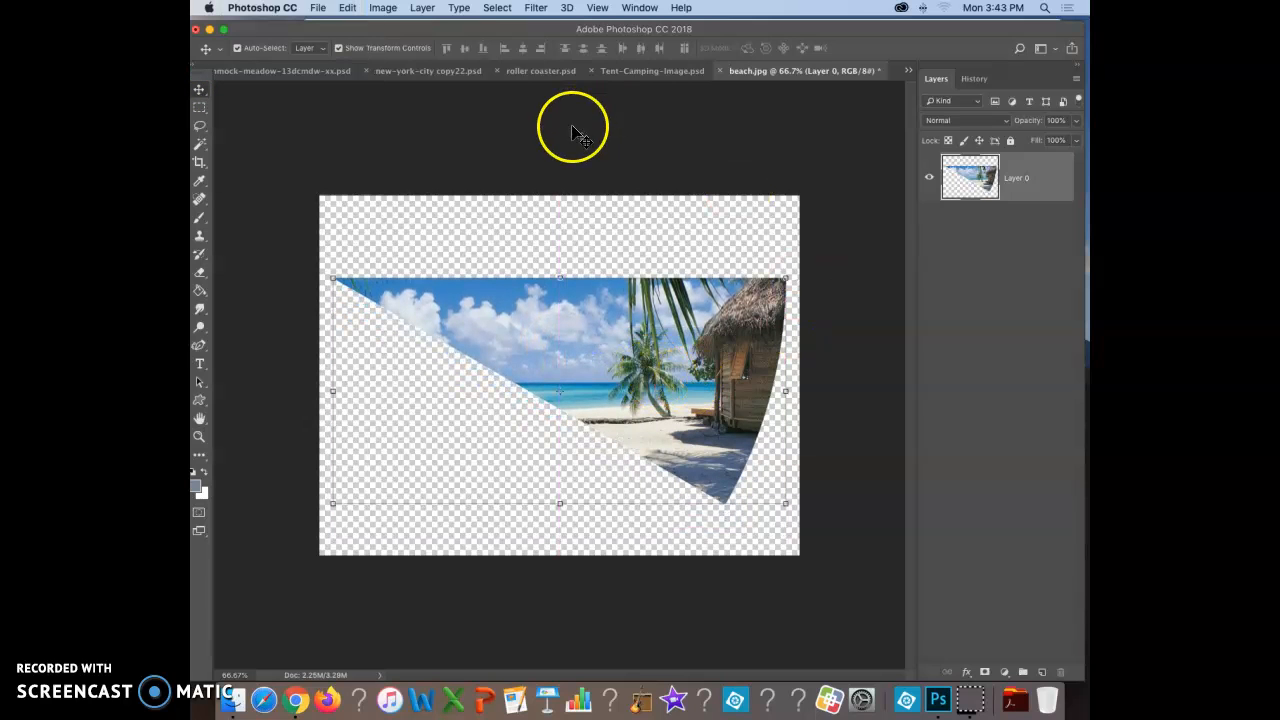
Step: View the stamp-shaped cutout in new-york-city copy22.psd and return to beach.jpg
drag(652, 30, 890, 36)
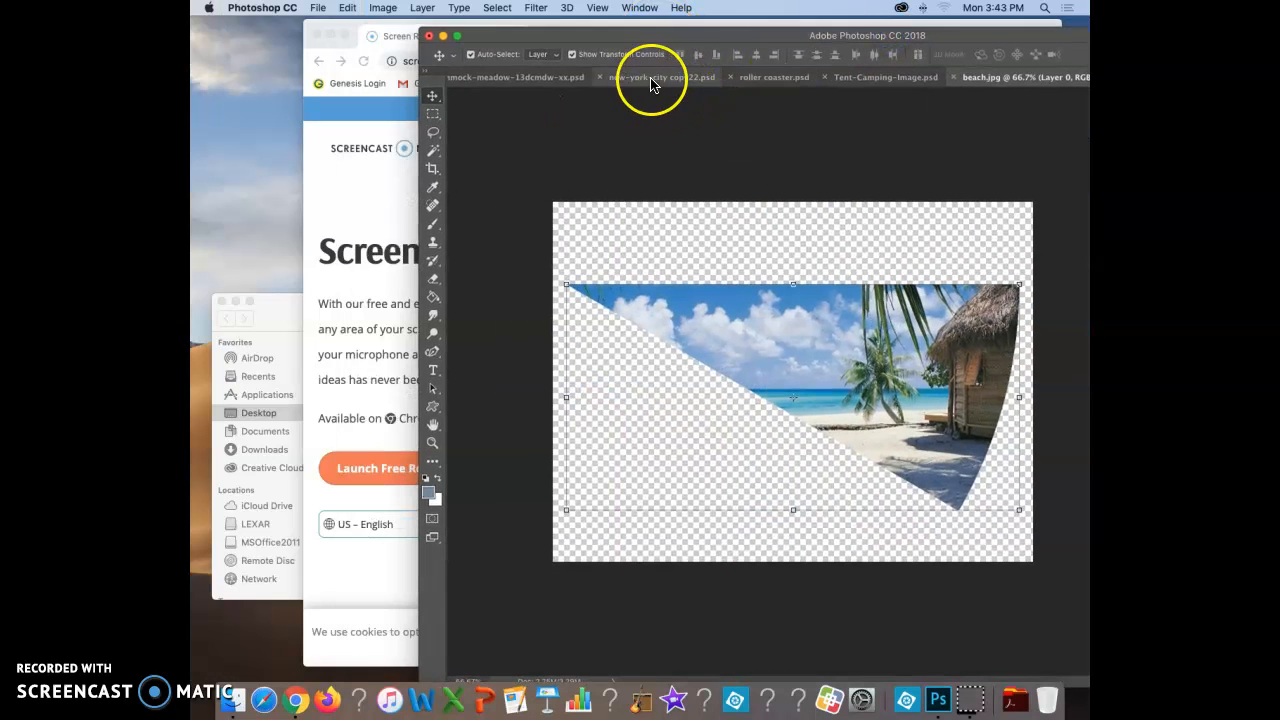
click(652, 77)
drag(803, 40, 599, 33)
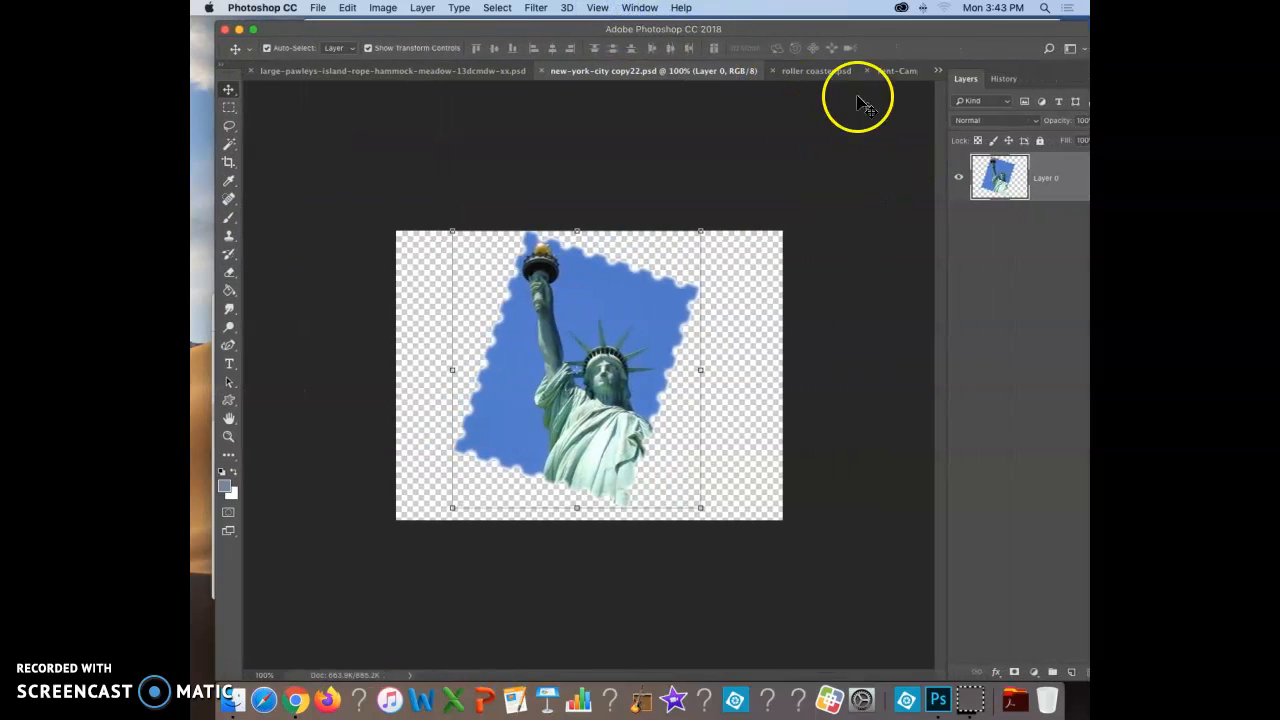
click(938, 70)
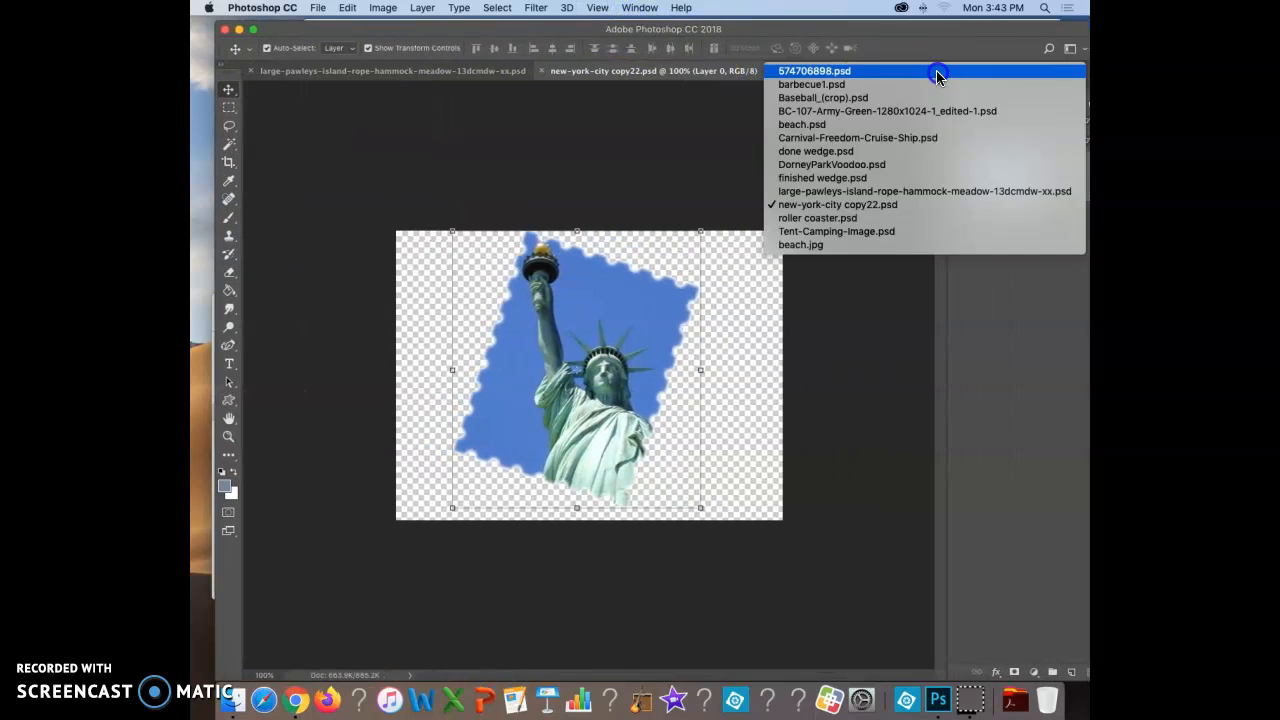
click(802, 246)
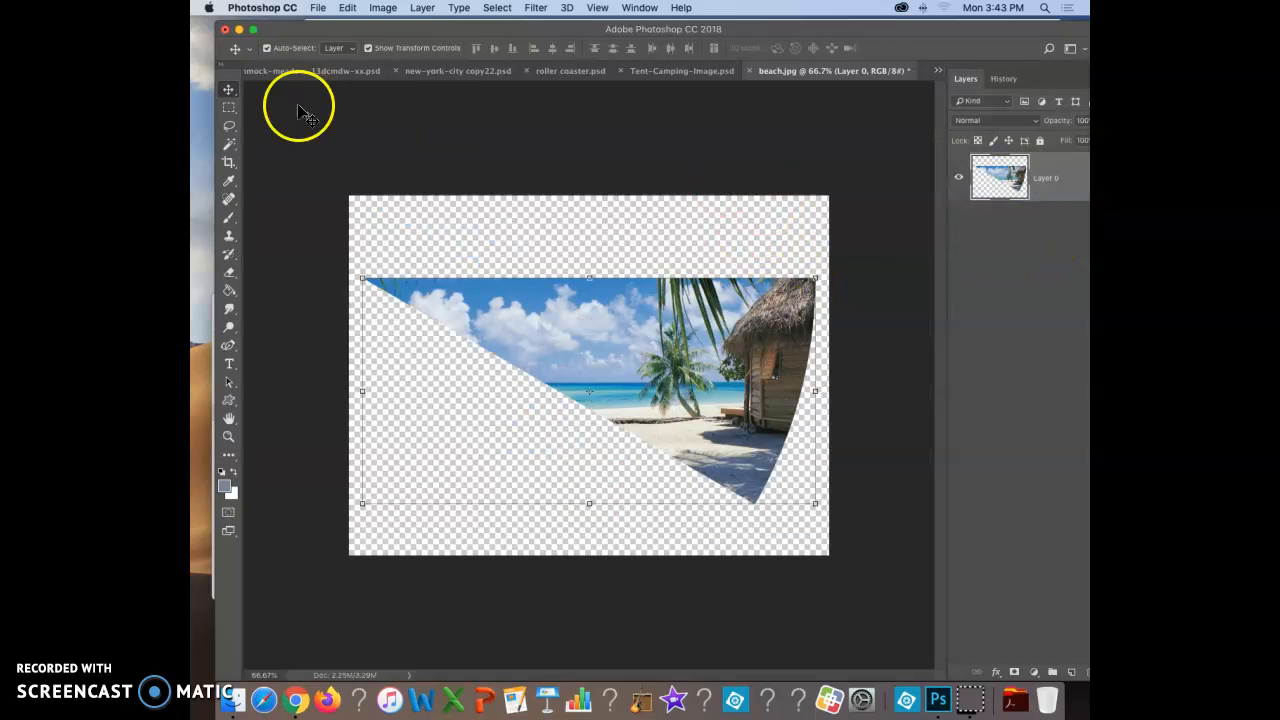
Step: Float the large-pawleys-island-rope-hammock document in its own window and copy the hammock onto the beach wedge
drag(329, 69, 333, 362)
drag(430, 512, 710, 388)
drag(528, 420, 734, 392)
Step: Scale the oversized hammock layer down and position it over the left and middle part of the beach wedge
drag(403, 127, 591, 349)
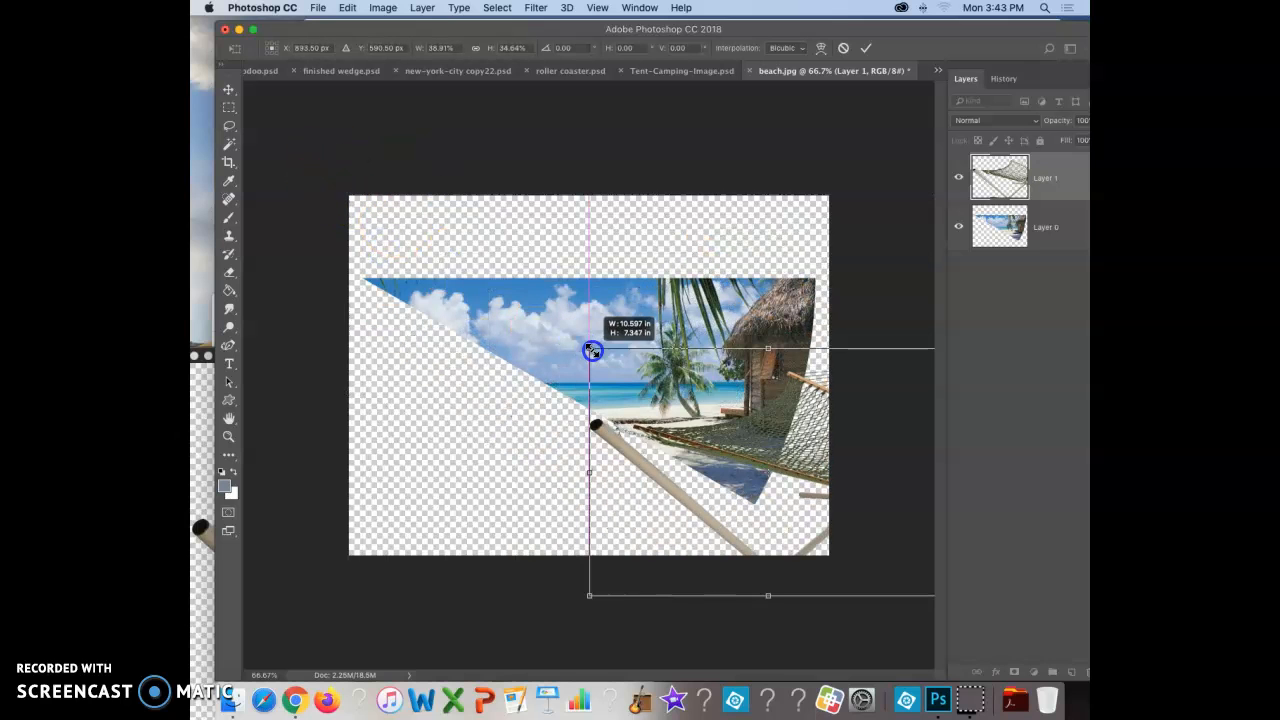
drag(831, 457, 565, 372)
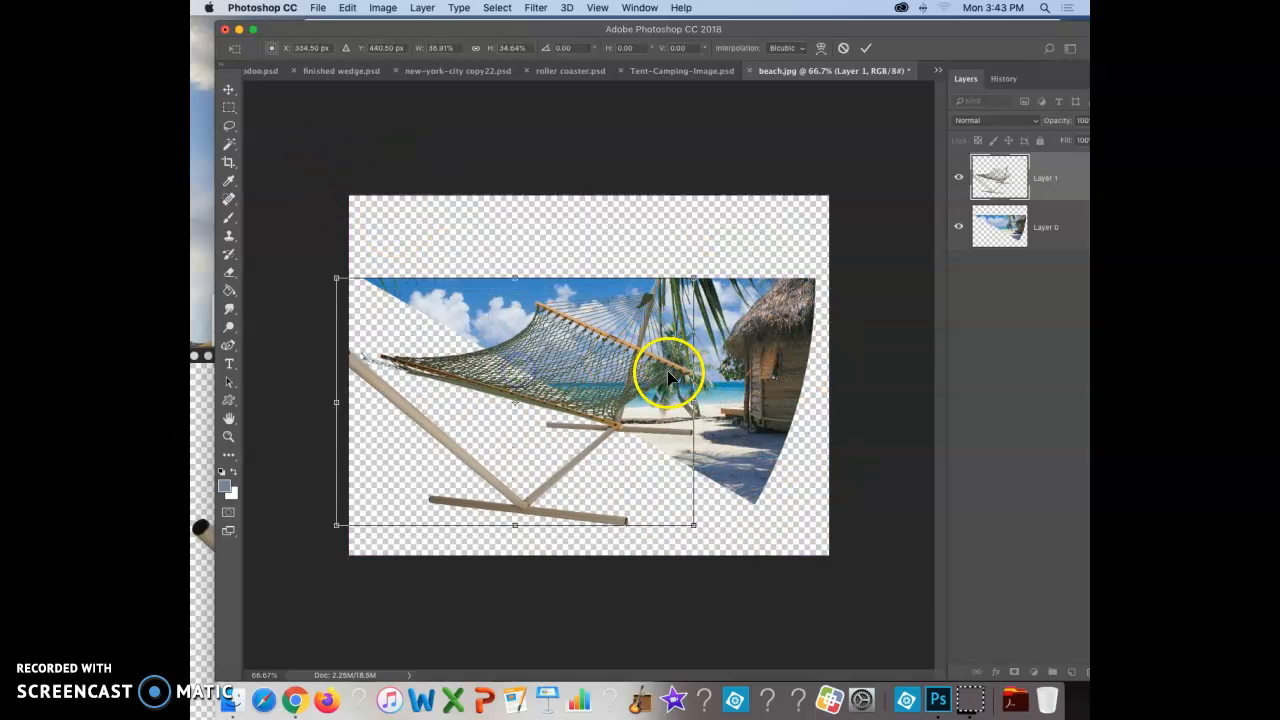
drag(694, 278, 583, 296)
drag(634, 332, 509, 388)
drag(543, 332, 505, 317)
drag(602, 242, 610, 252)
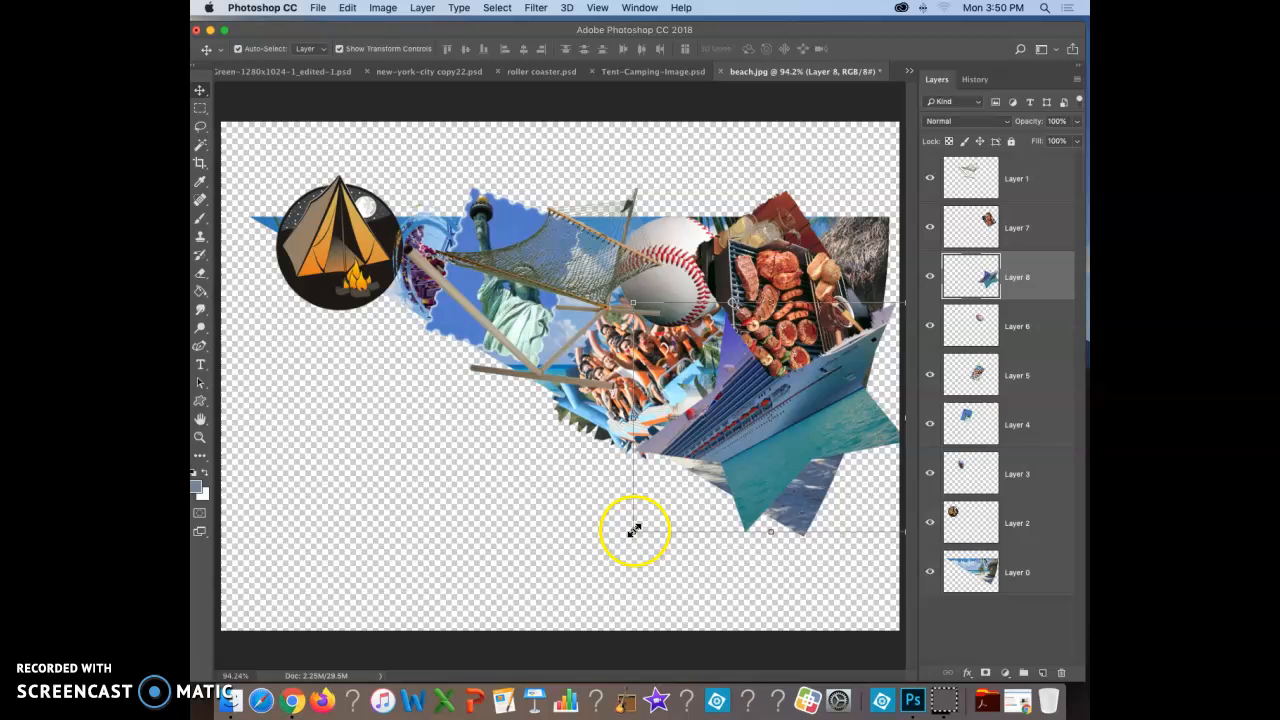
Step: Enlarge the star-shaped cruise ship layer proportionally to about 117% and place it over the wedge's lower right end
drag(634, 530, 585, 577)
click(447, 50)
drag(773, 461, 795, 473)
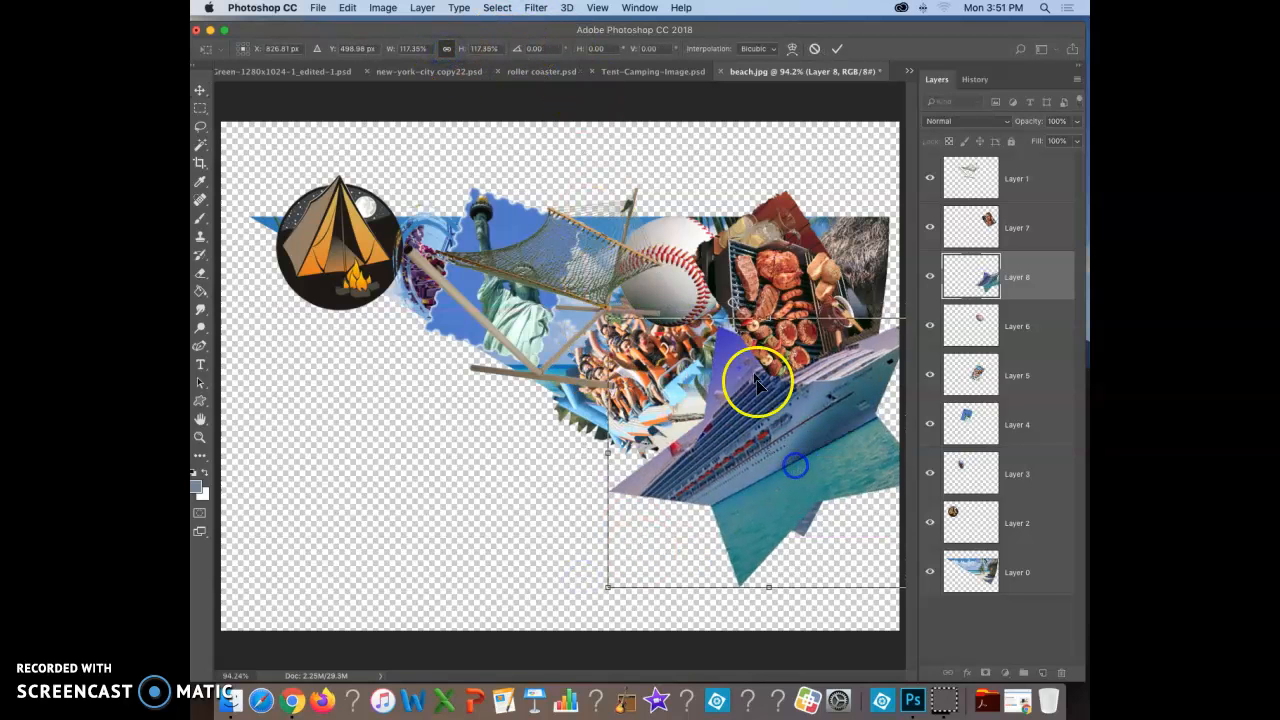
click(837, 48)
Step: Move the hammock layer slightly to the right so that it overlaps the baseball
drag(549, 253, 566, 258)
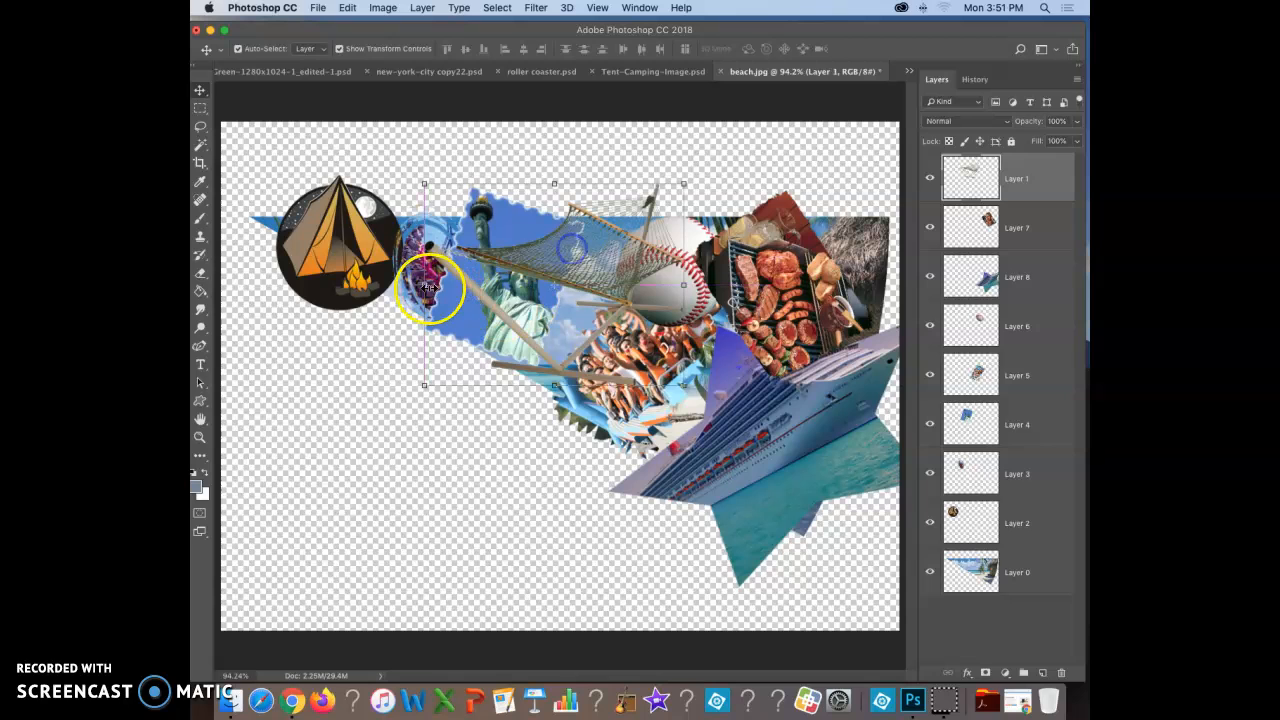
click(728, 293)
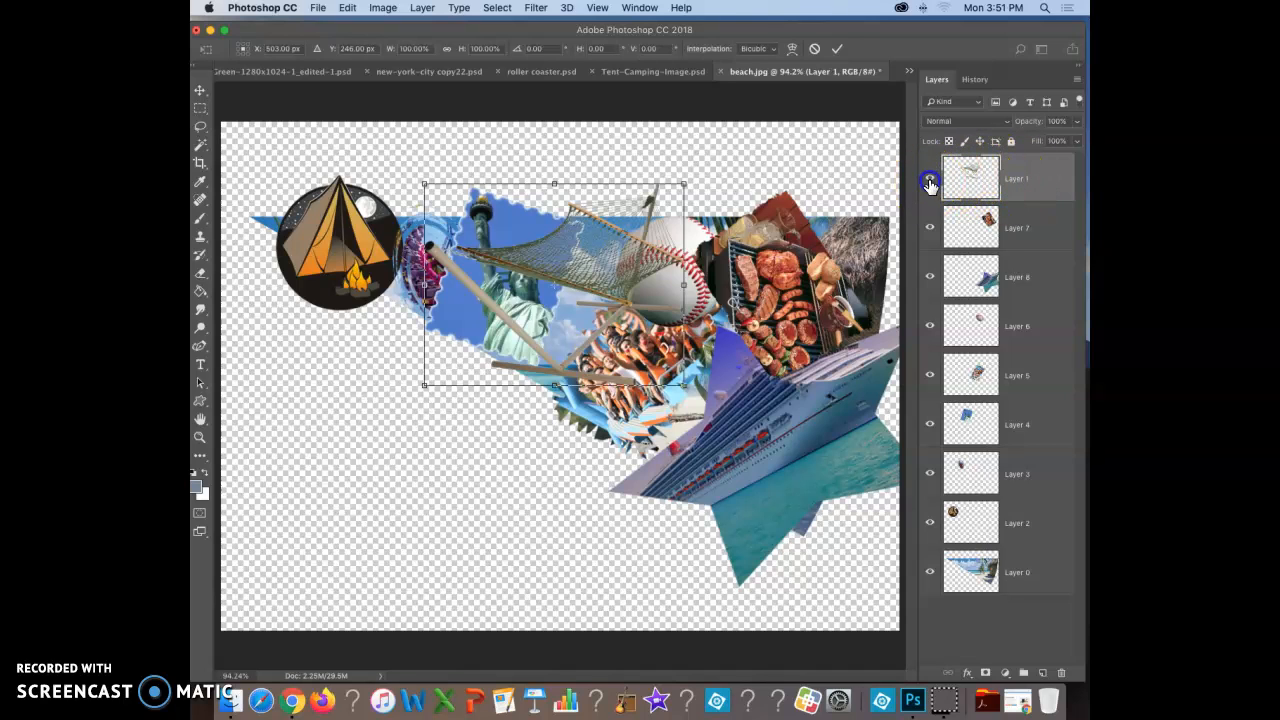
click(837, 48)
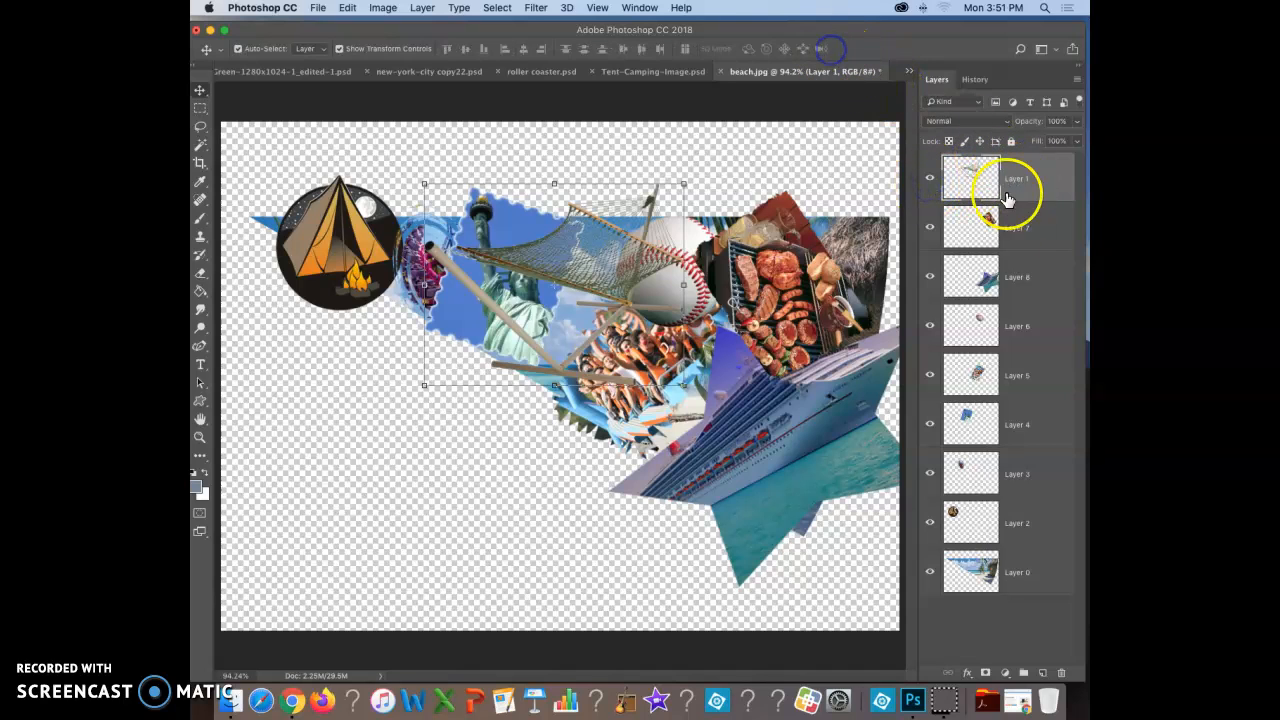
Step: Reorder the purple roller coaster layer (Layer 3) above the Statue of Liberty layer (Layer 4)
click(1015, 226)
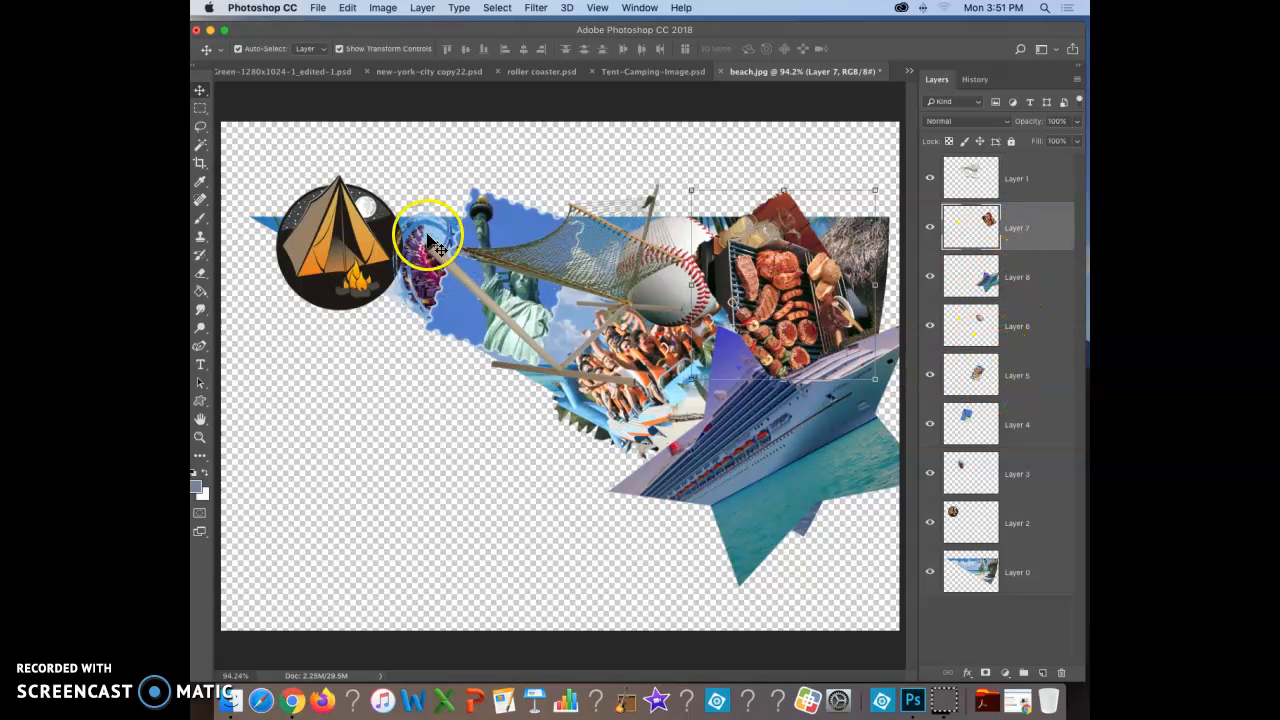
click(420, 278)
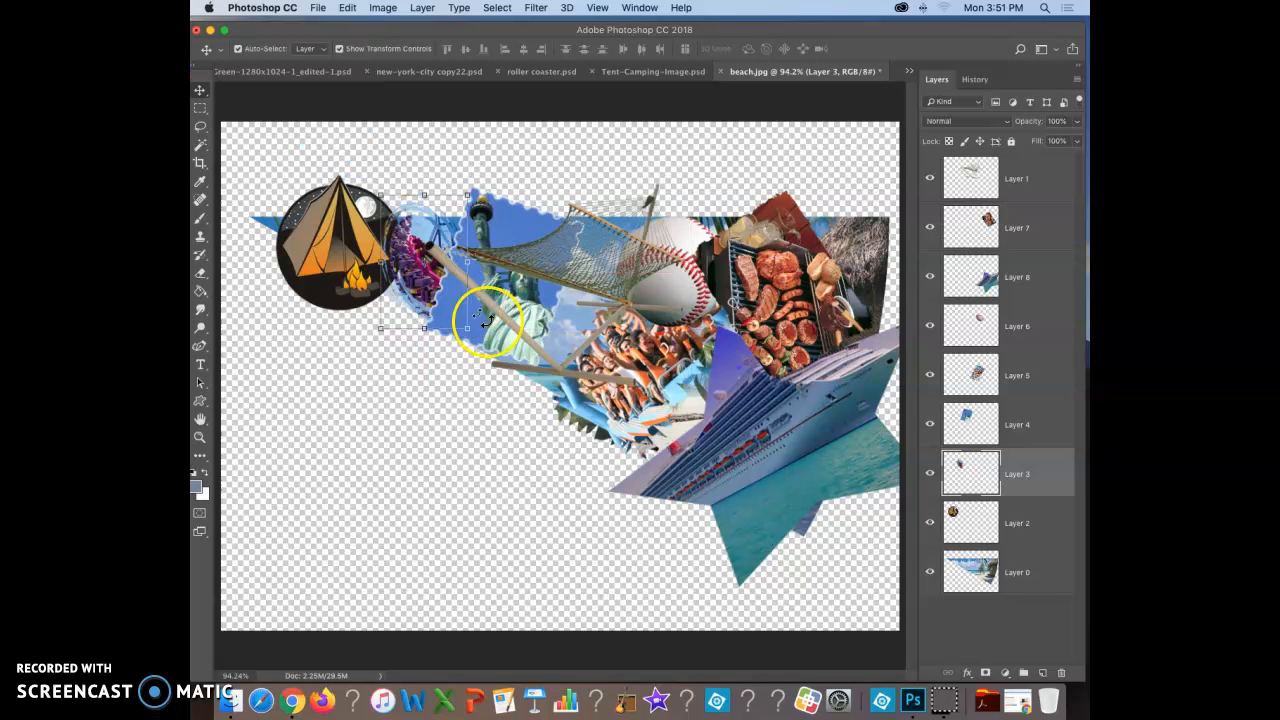
drag(1035, 475, 1033, 414)
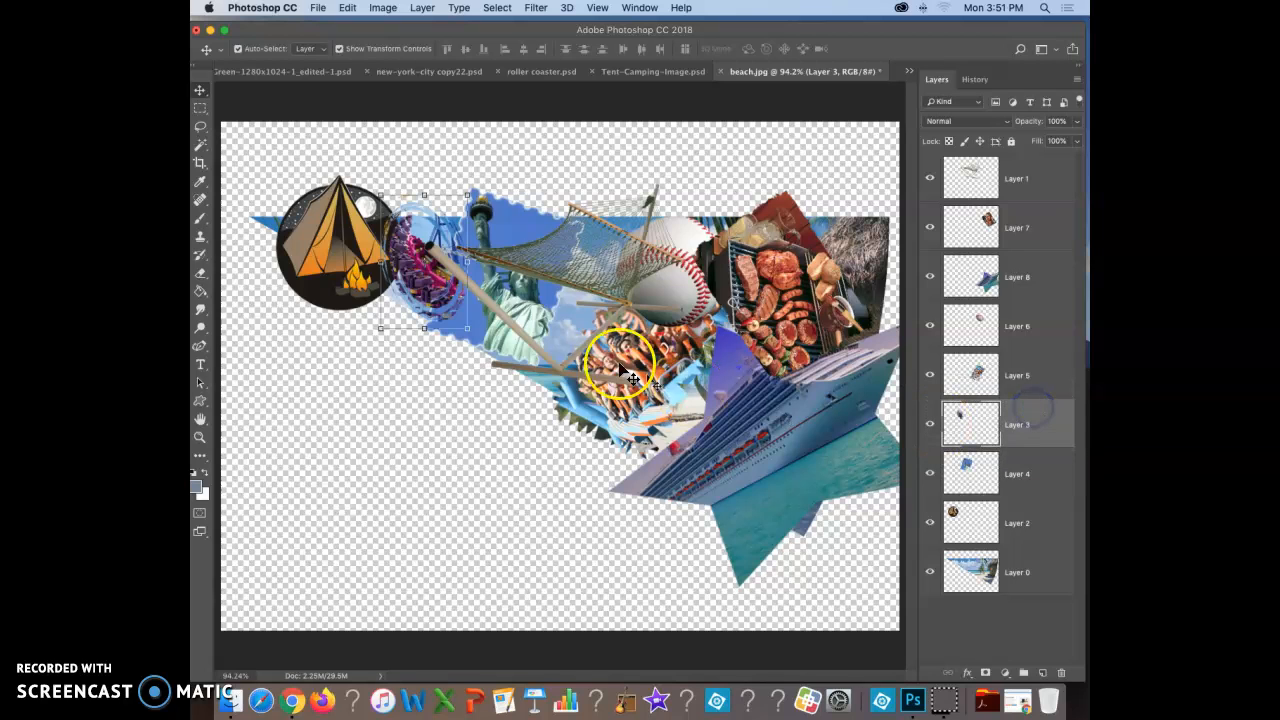
Step: Enlarge the purple roller coaster layer to 142.42% by 128.08%, rotated 60.20 degrees, between the tent and the Statue of Liberty
drag(466, 328, 505, 365)
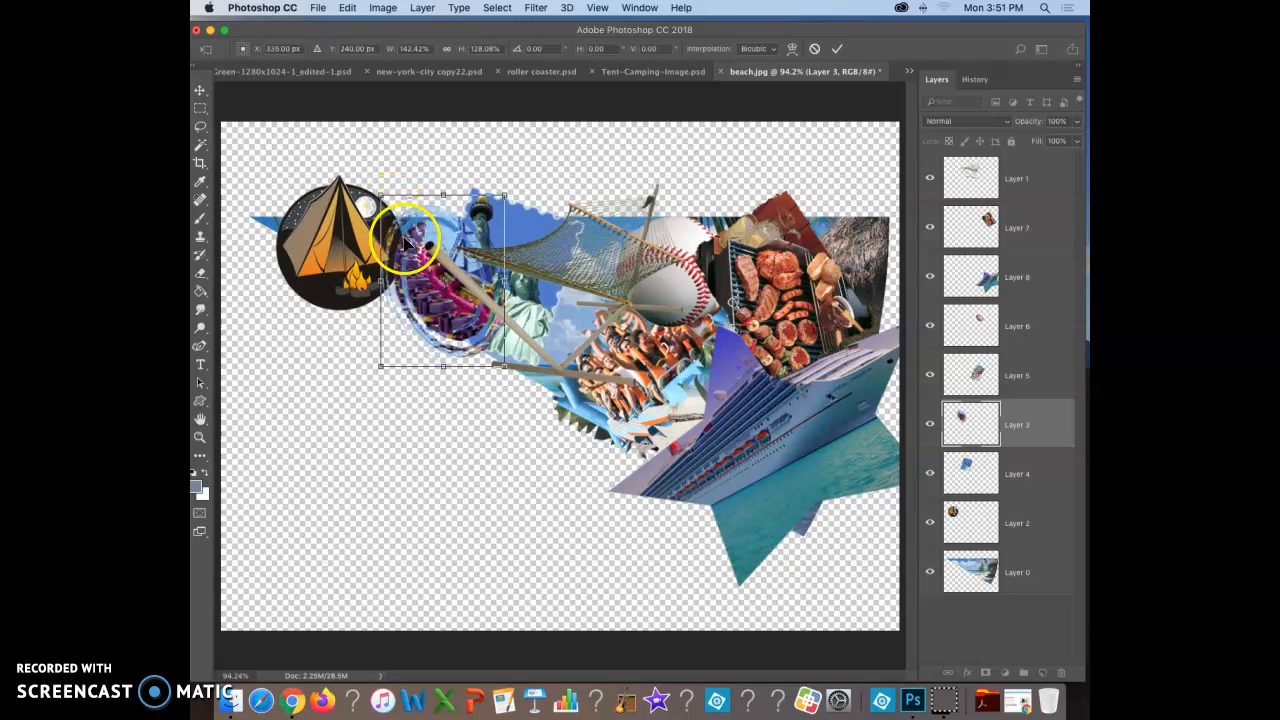
drag(395, 215, 377, 202)
drag(497, 171, 541, 276)
drag(407, 274, 417, 297)
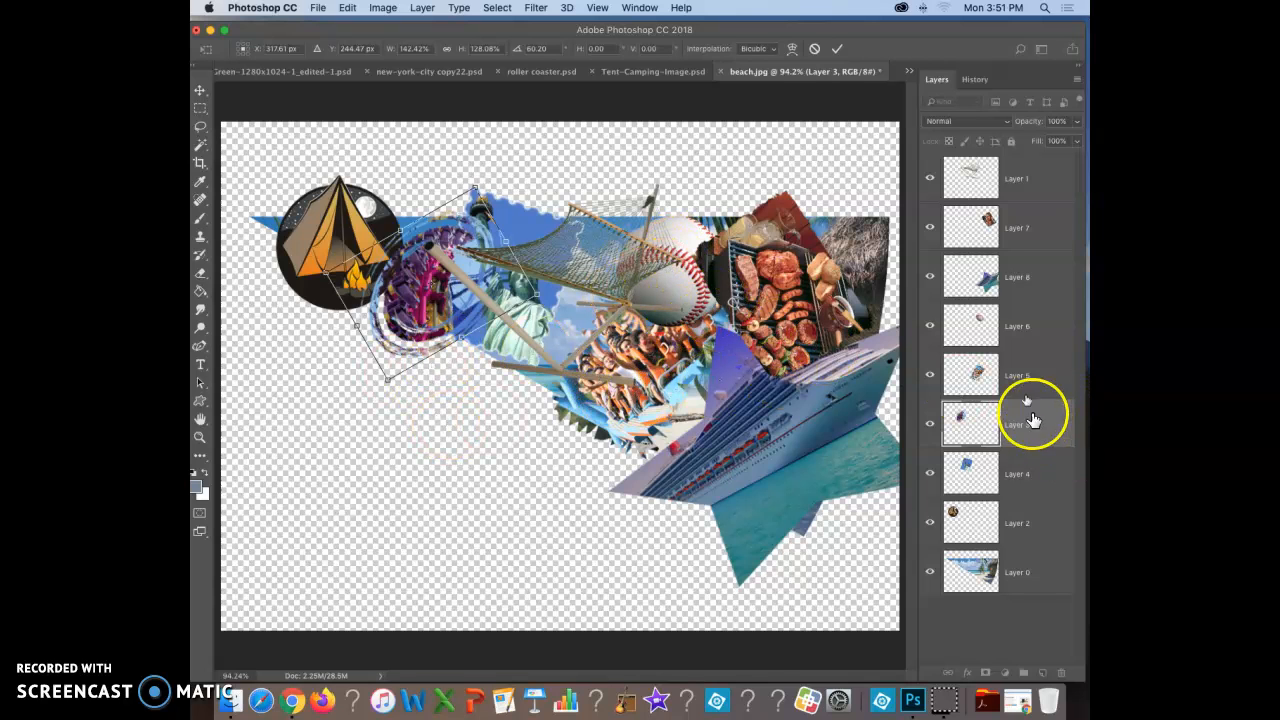
click(837, 48)
Step: Enlarge the baseball layer up and to the left, proportionally to 155.62%
drag(688, 243, 553, 157)
click(447, 48)
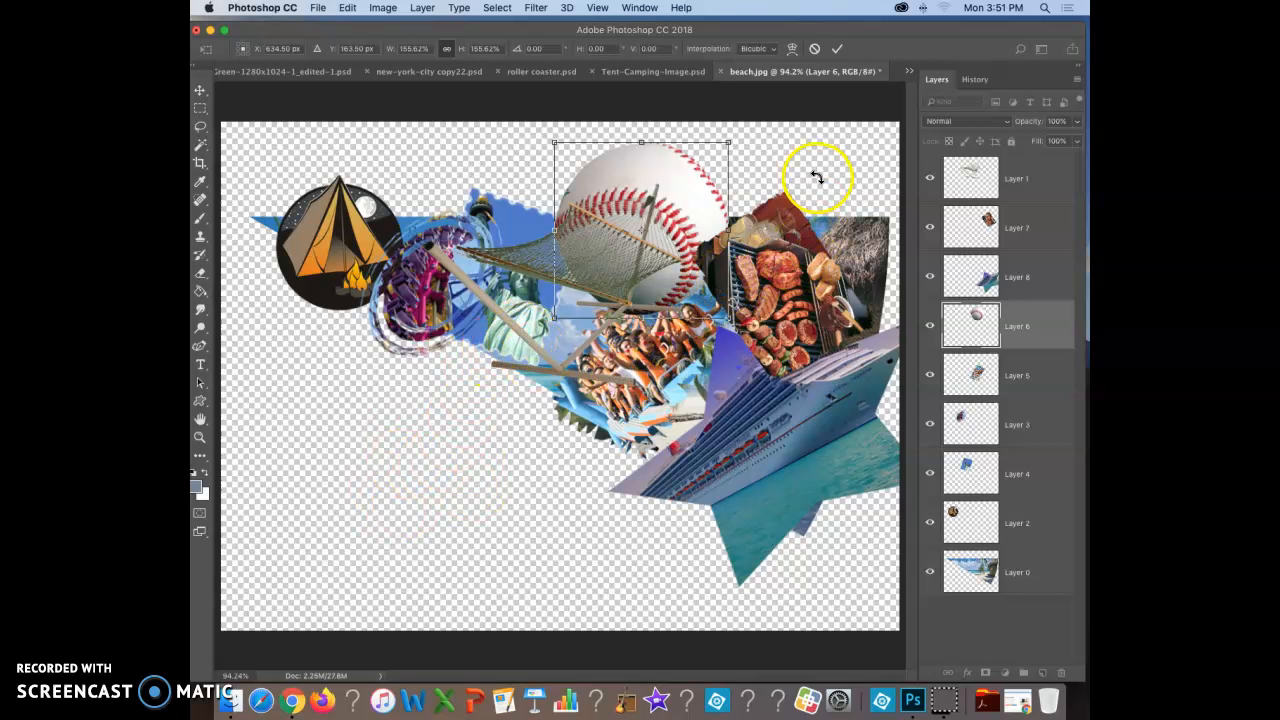
click(838, 49)
Step: Enlarge the Statue of Liberty stamp layer proportionally to 119.75% and apply the transform
drag(457, 282, 517, 360)
key(ctrl+t)
drag(445, 209, 413, 177)
click(446, 48)
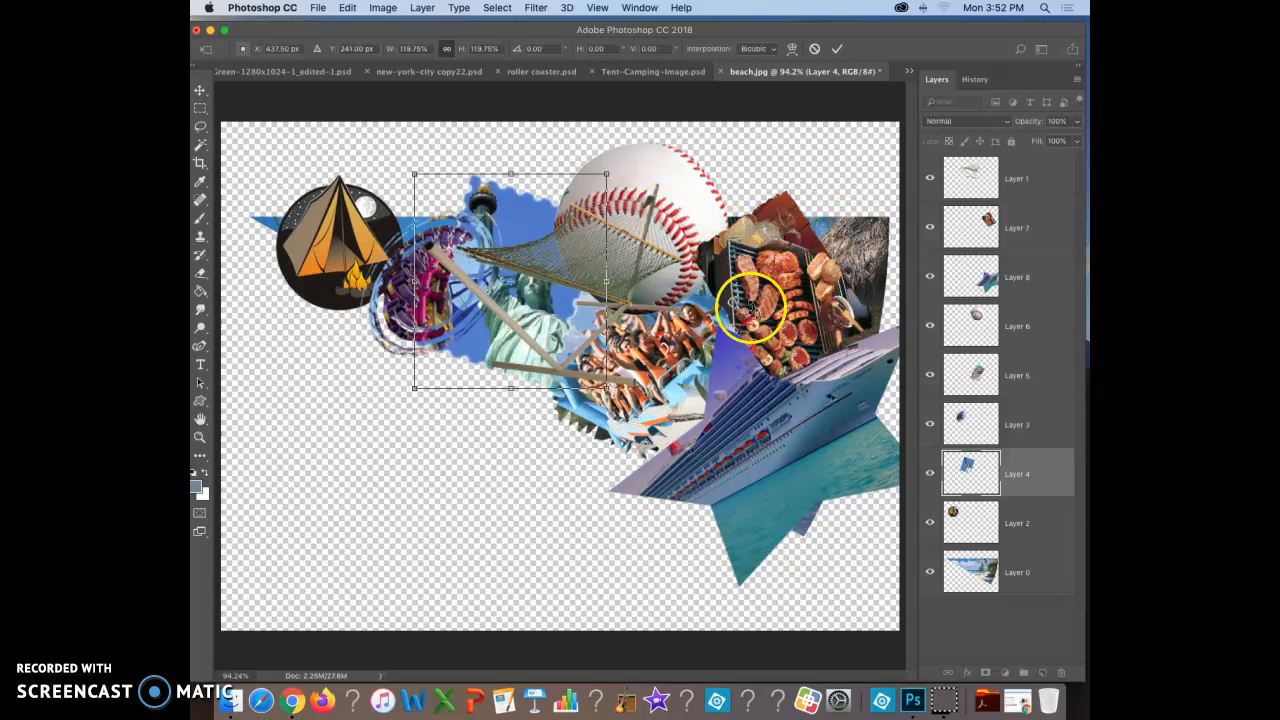
key(super+minus)
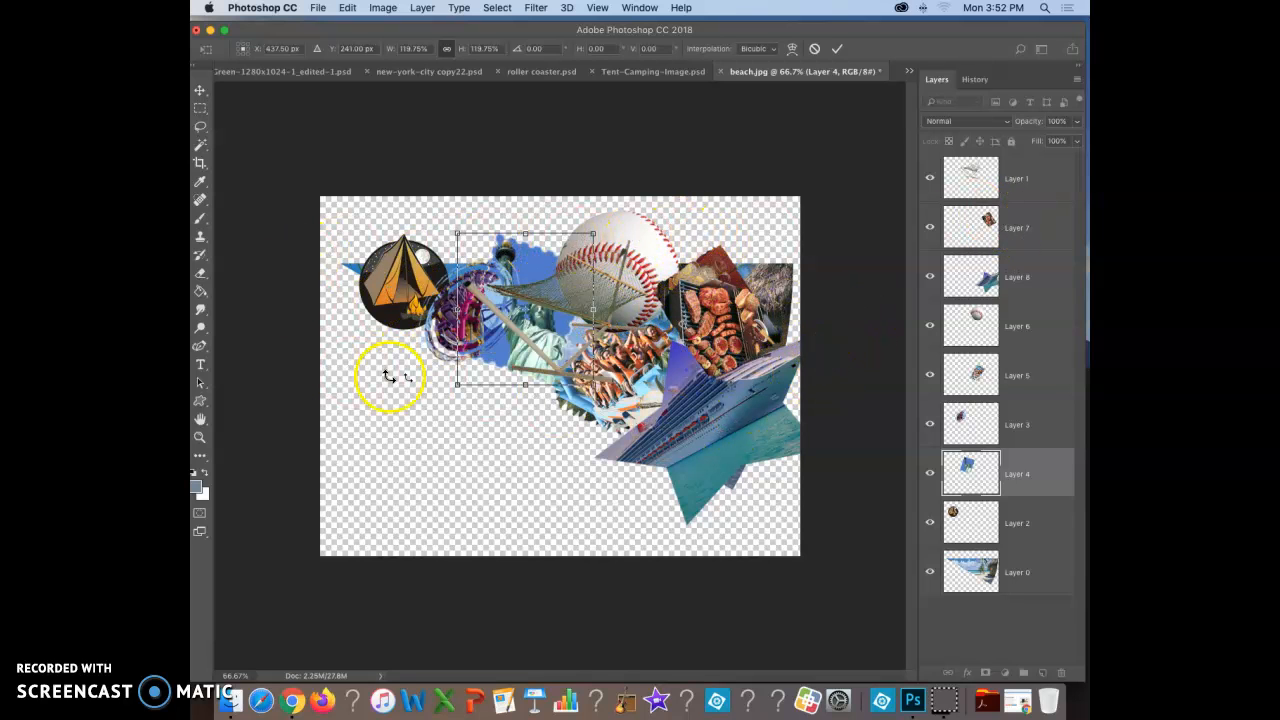
click(836, 50)
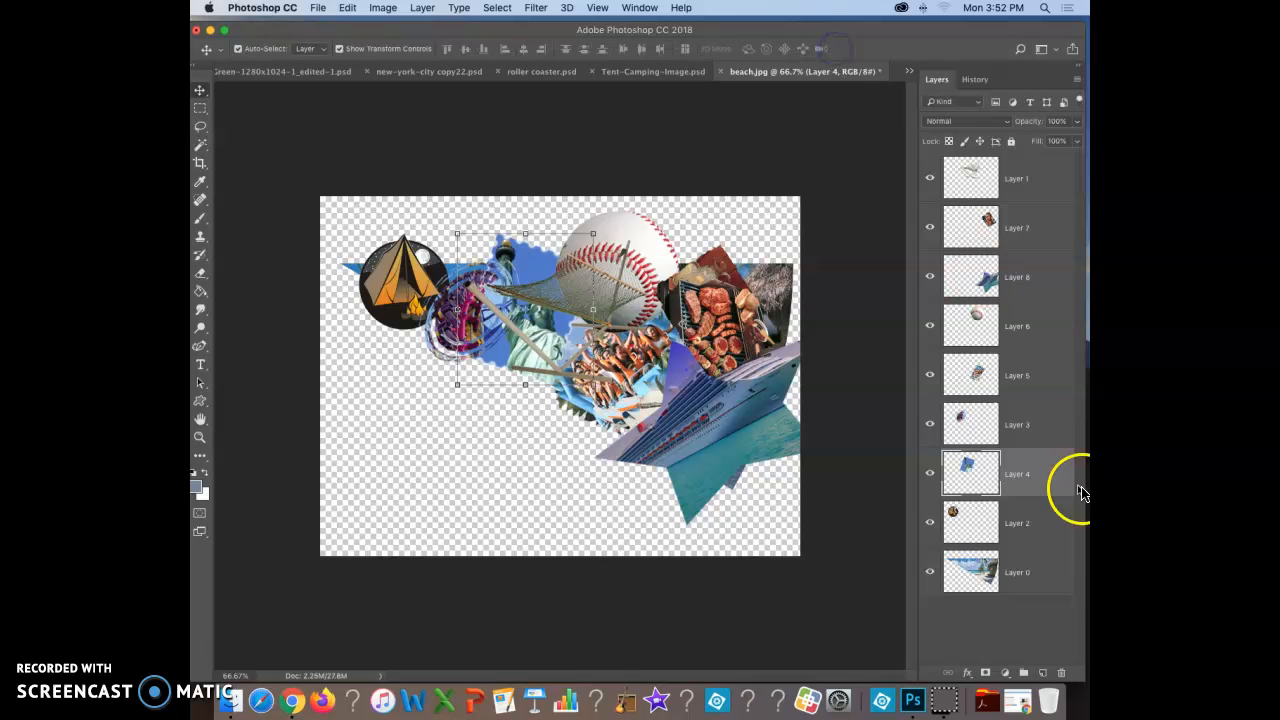
Step: Select the transparent area around the Layer 0 wedge with the Magic Wand and delete the tent layer's (Layer 2) overhang
click(1013, 580)
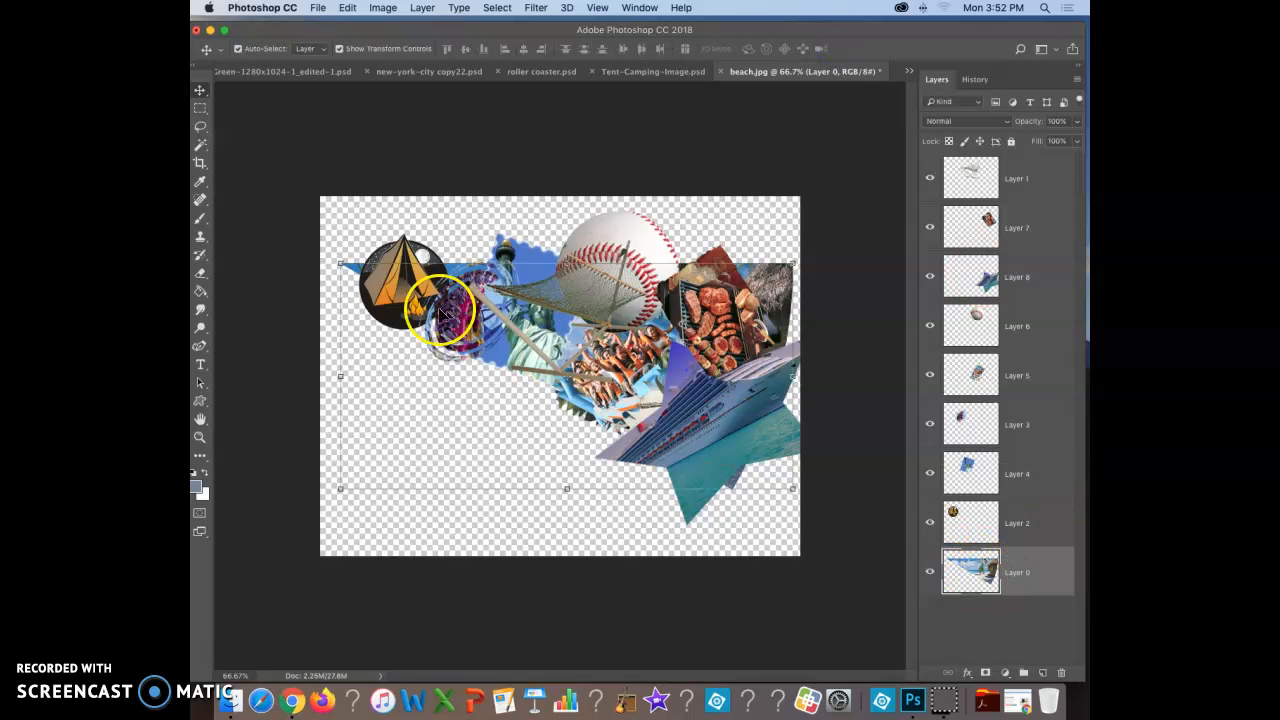
click(200, 145)
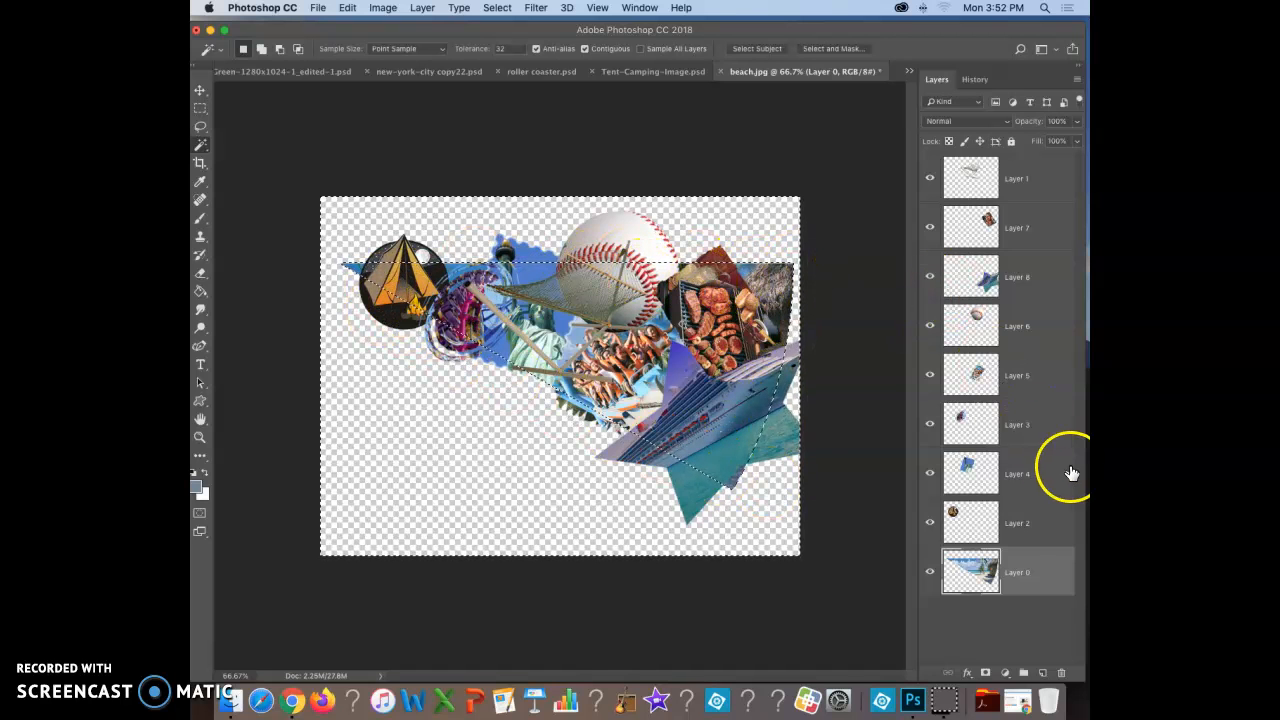
click(1016, 524)
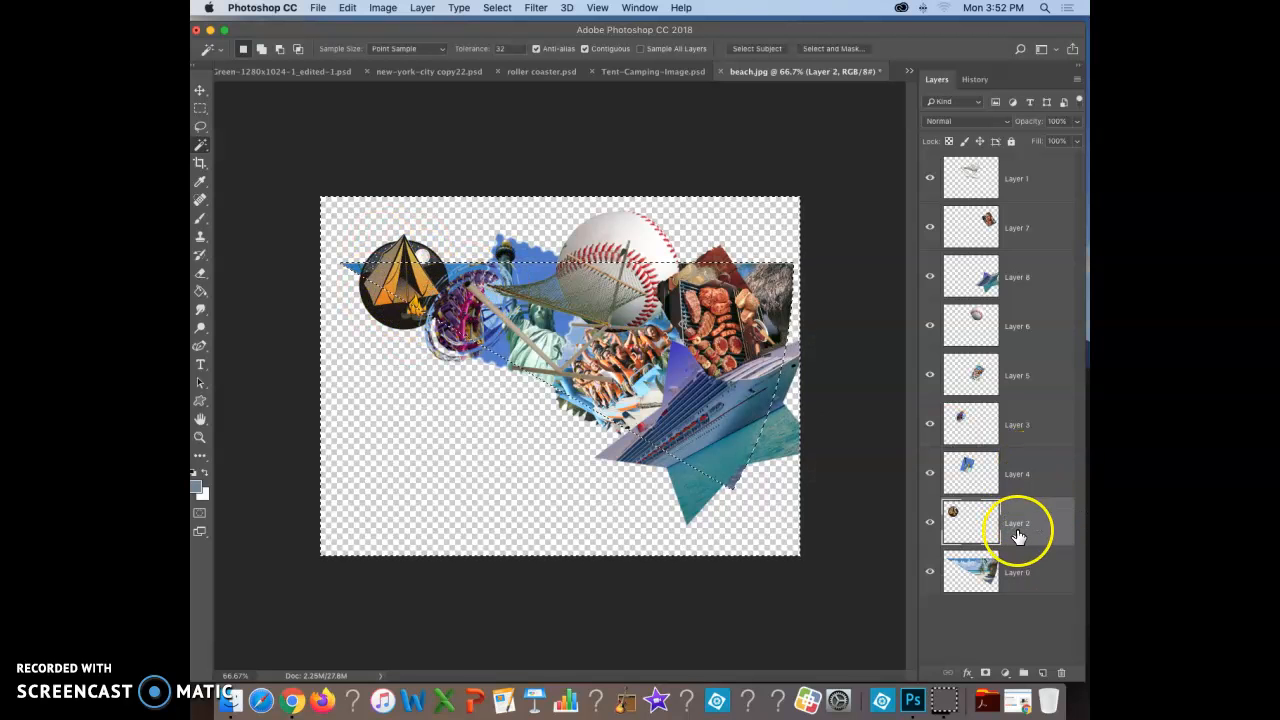
key(Delete)
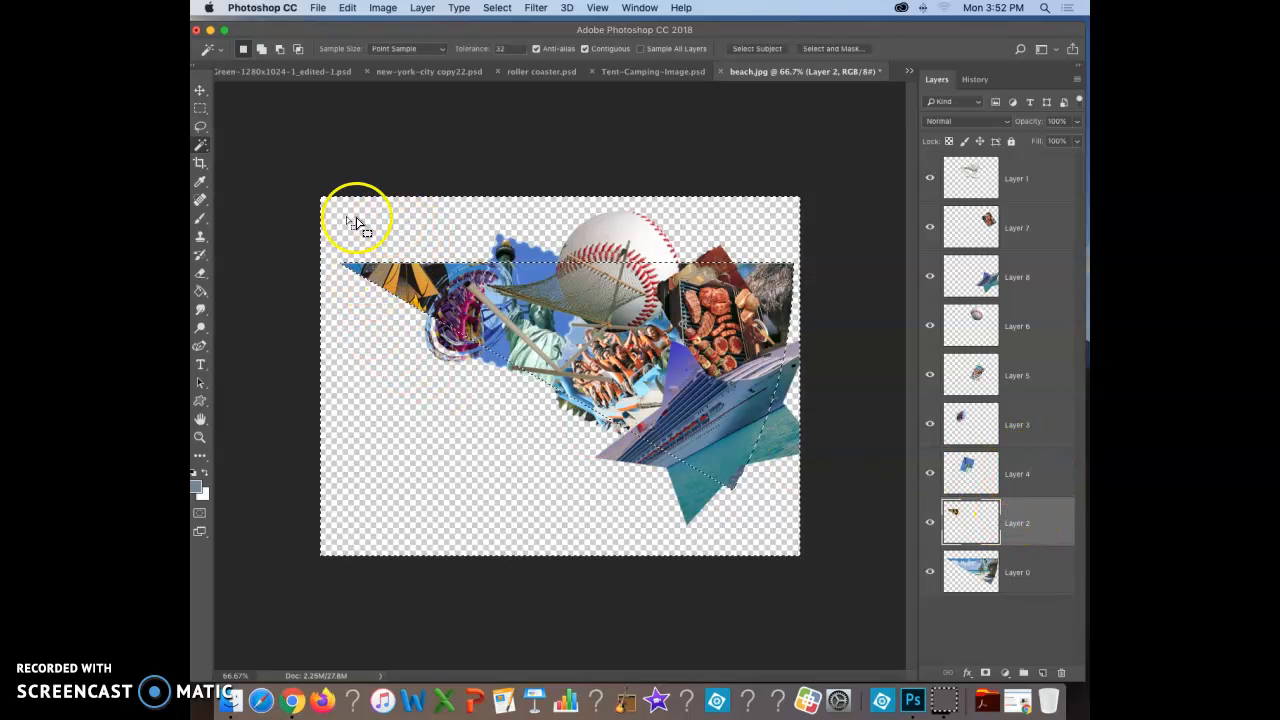
Step: Delete the parts outside the wedge from Layers 4, 3, 5, 6, 8, 7 and 1 using the same selection, then deselect
click(1020, 473)
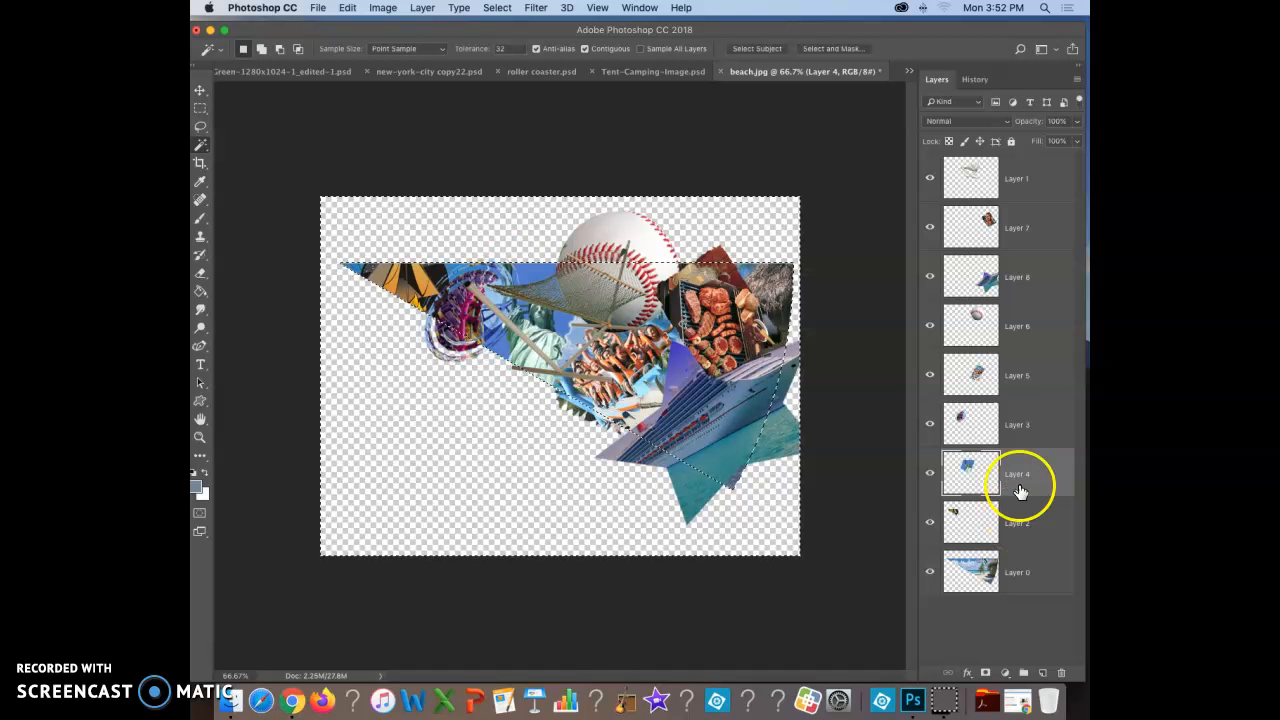
click(1034, 367)
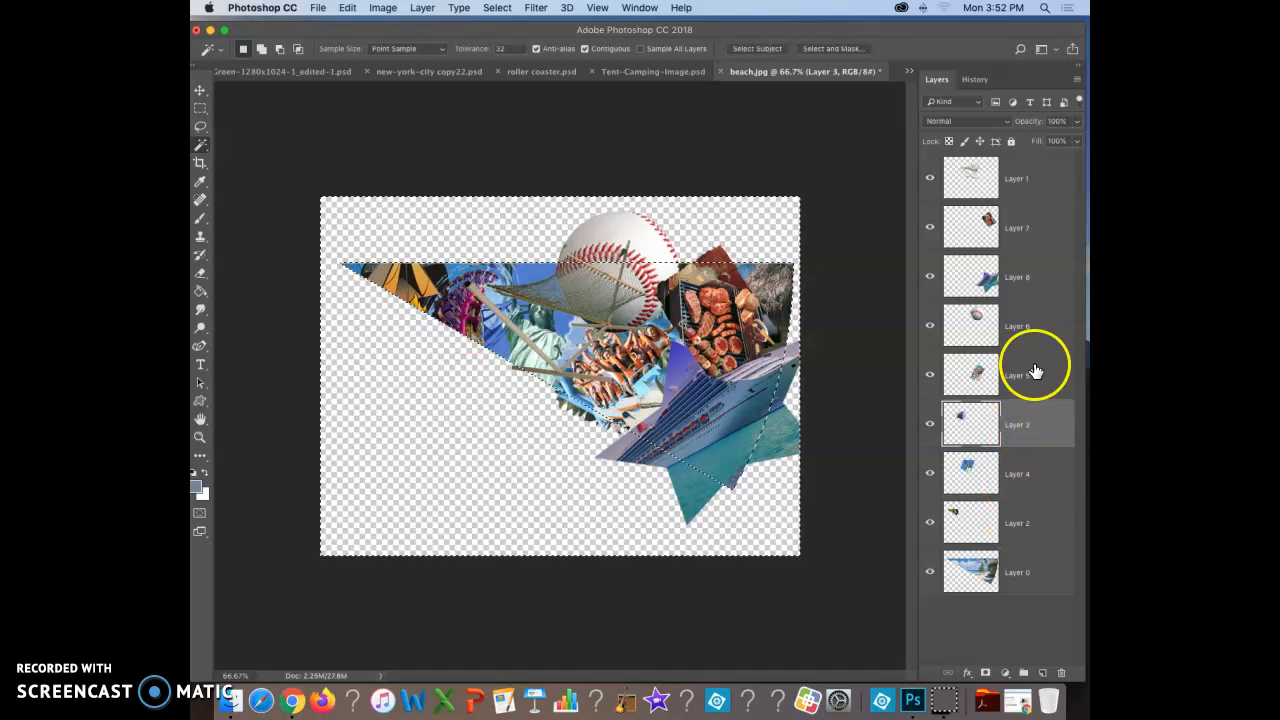
click(1034, 326)
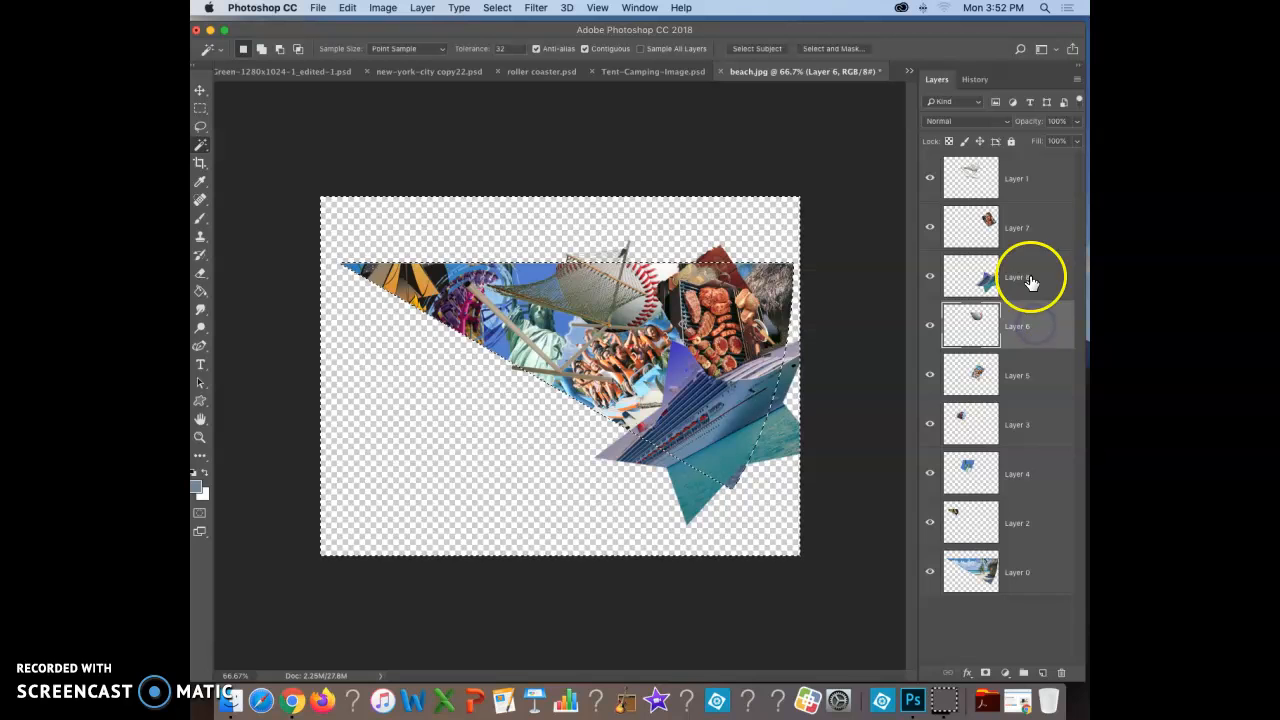
click(1031, 281)
click(1036, 226)
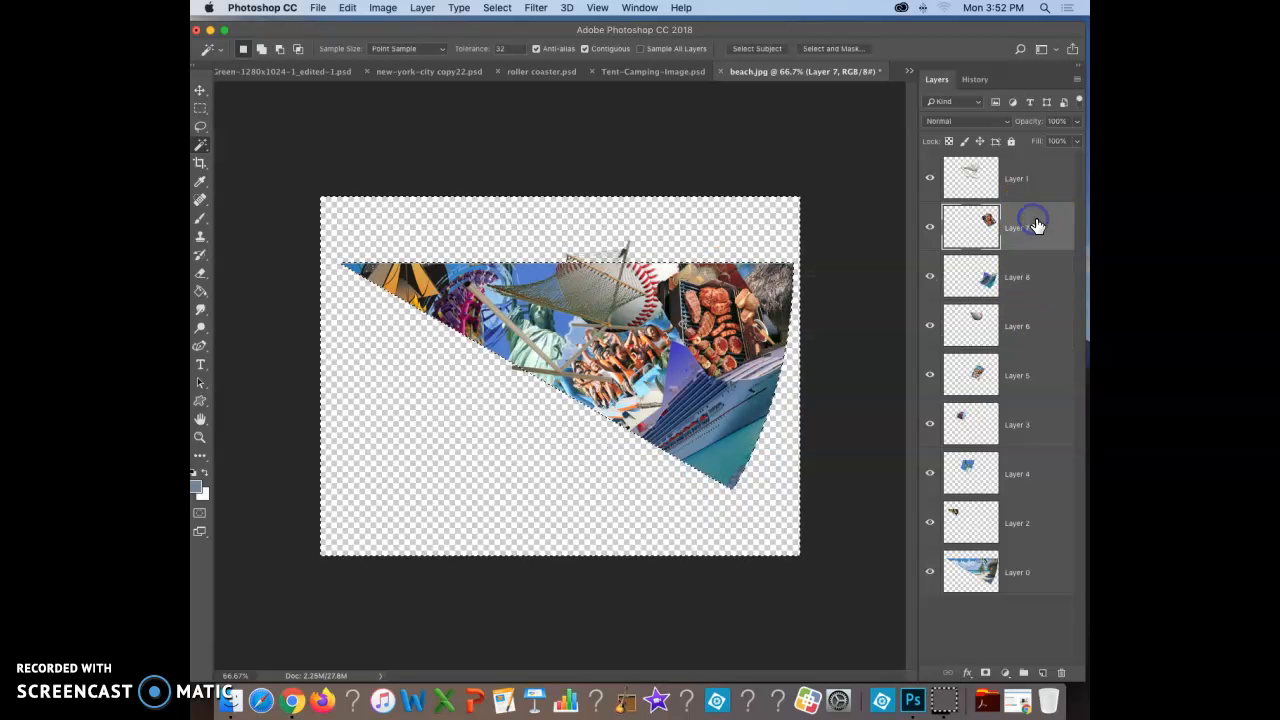
click(1024, 170)
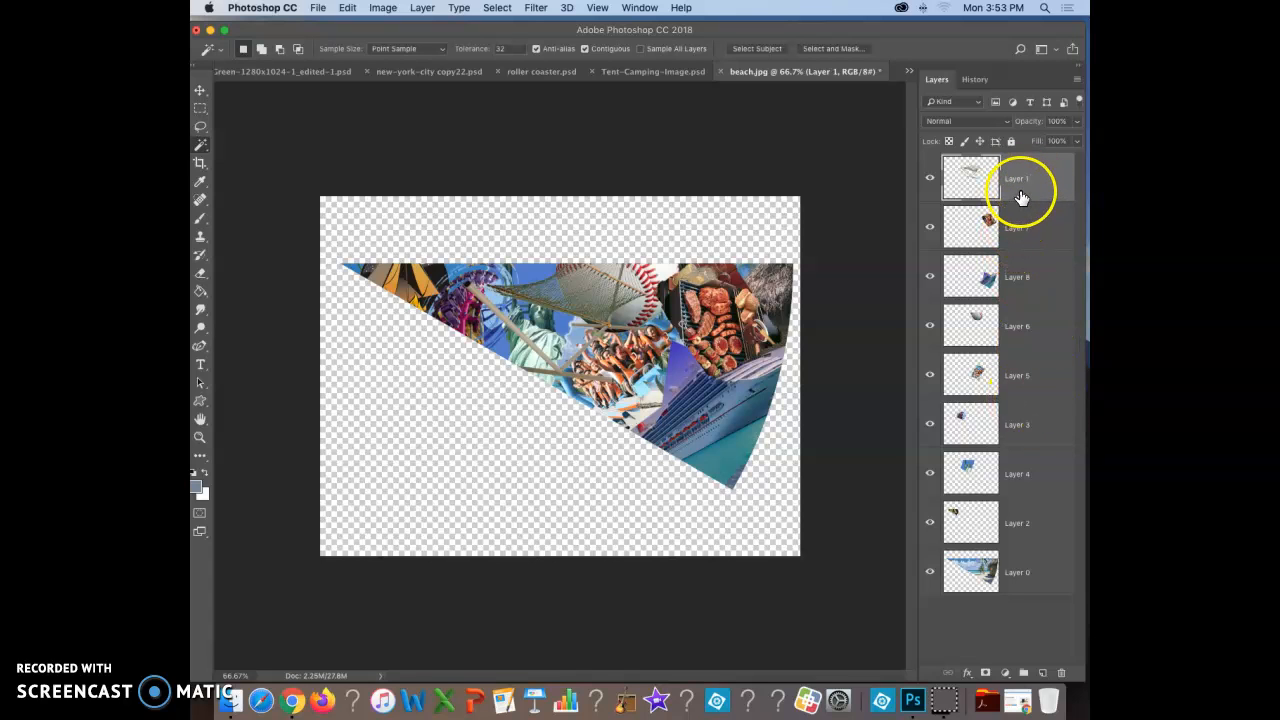
Step: Merge all visible layers into one and move the merged wedge collage slightly down and to the left on the canvas
right_click(1047, 367)
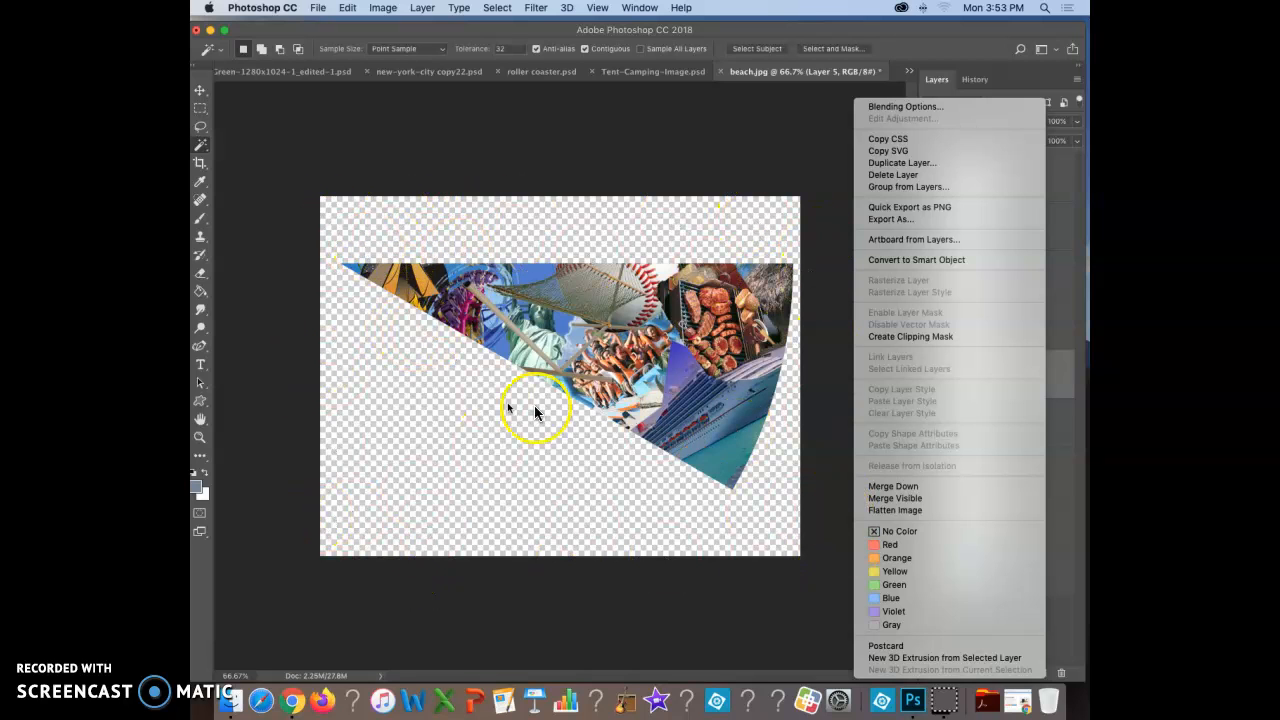
click(908, 506)
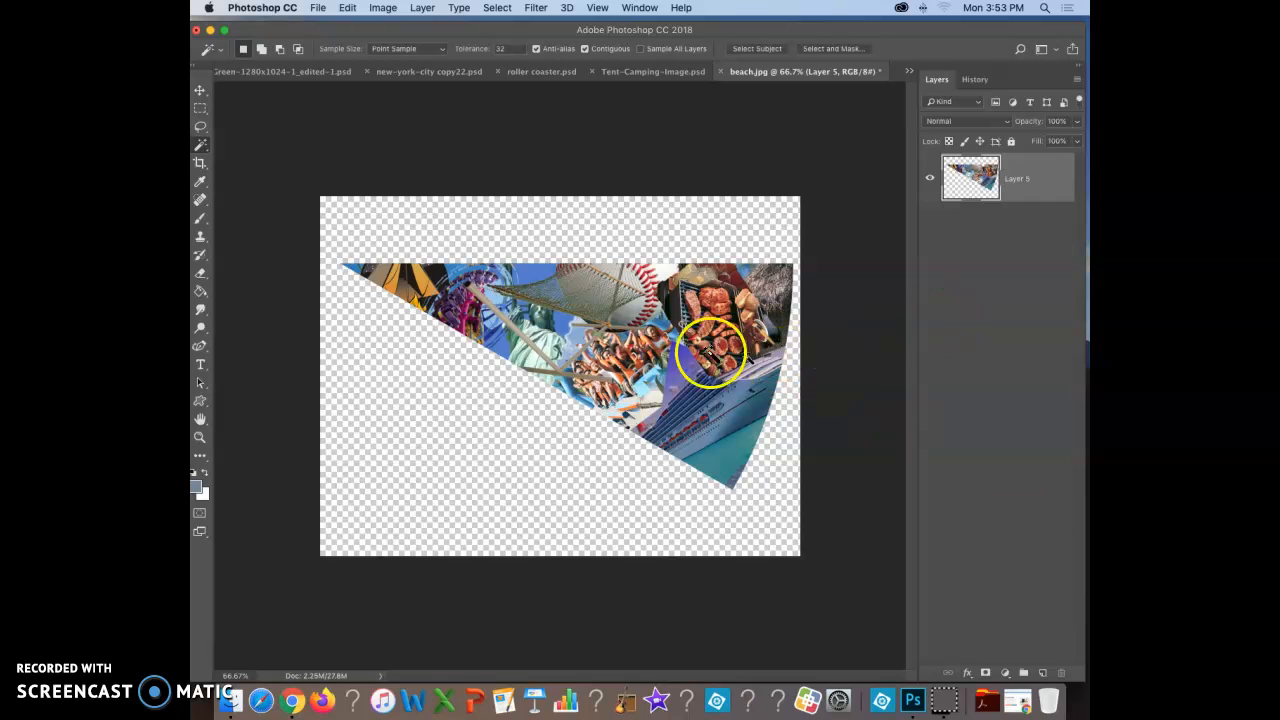
click(200, 90)
mouse_move(658, 358)
mouse_down()
mouse_move(638, 366)
mouse_move(649, 370)
mouse_up()
click(543, 296)
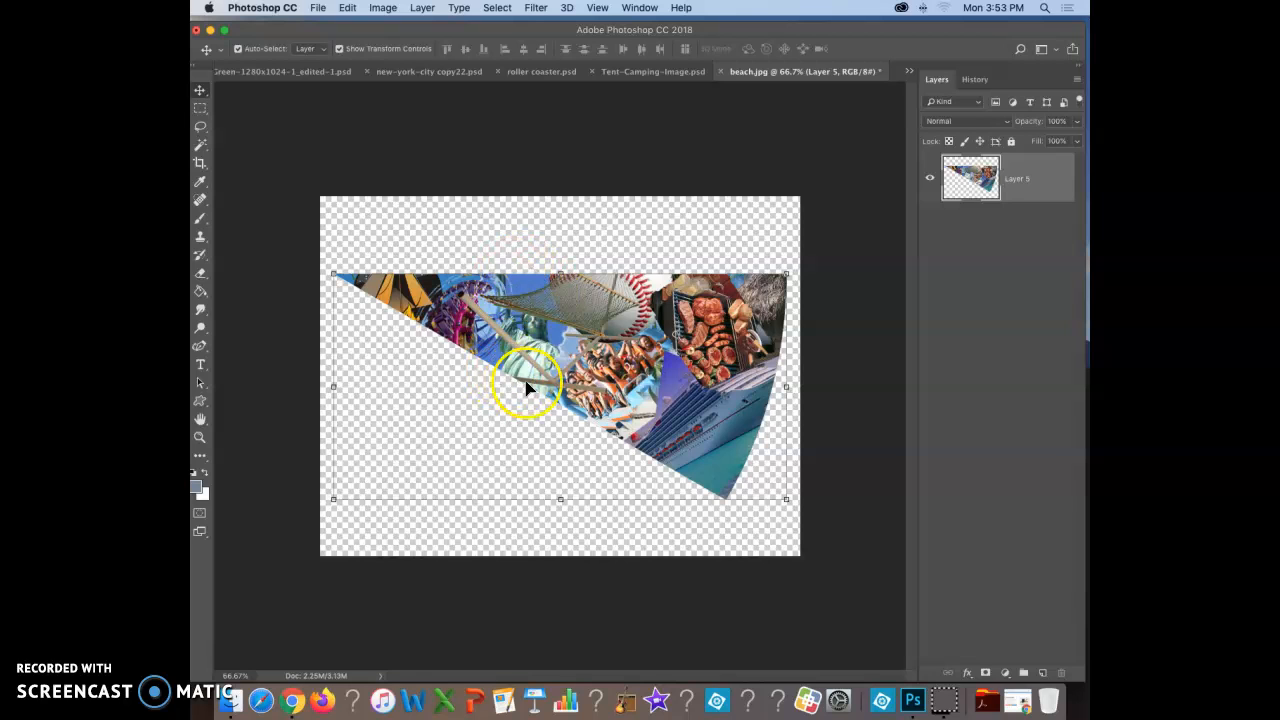